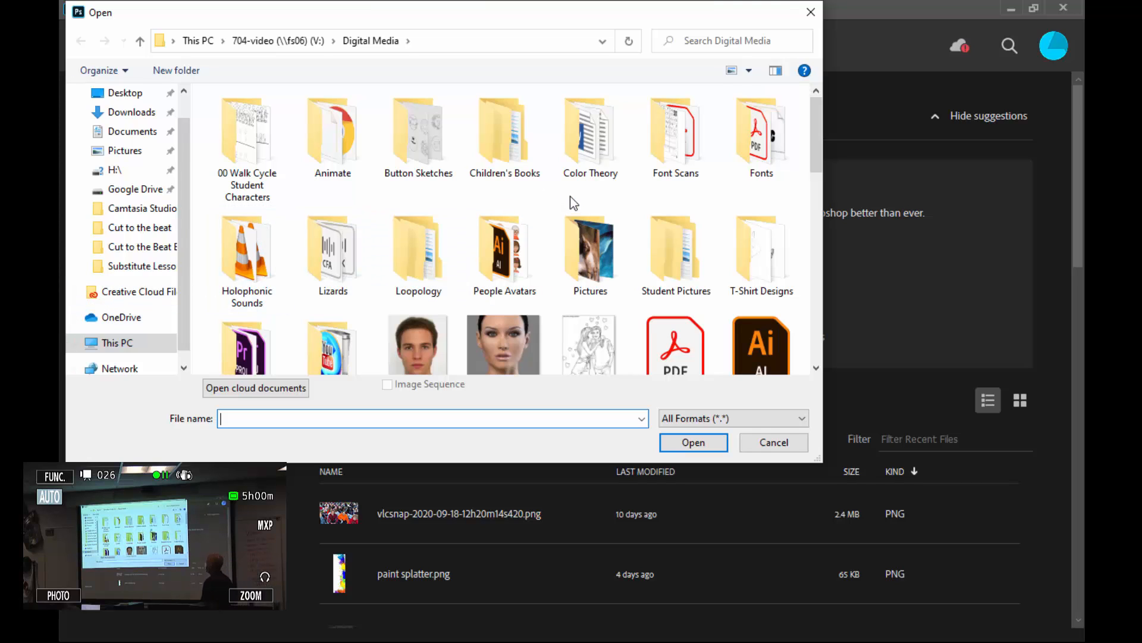
Open both 00boy.jpg and 00girl.jpg together from the Digital Media folder.
scroll(570, 195, down, 1)
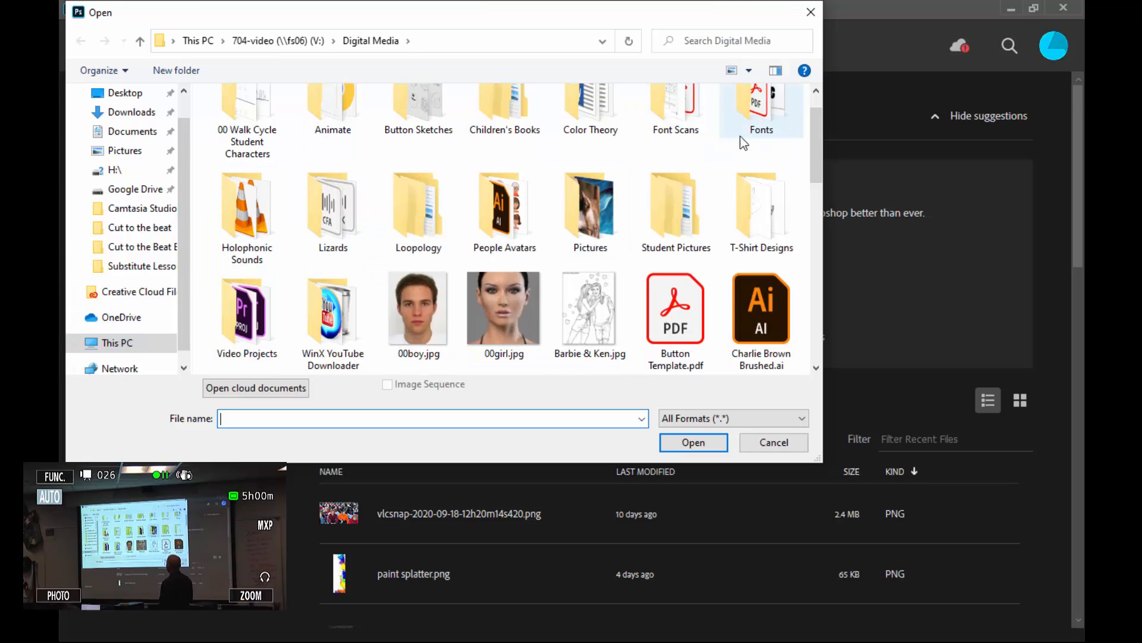
drag(822, 146, 820, 158)
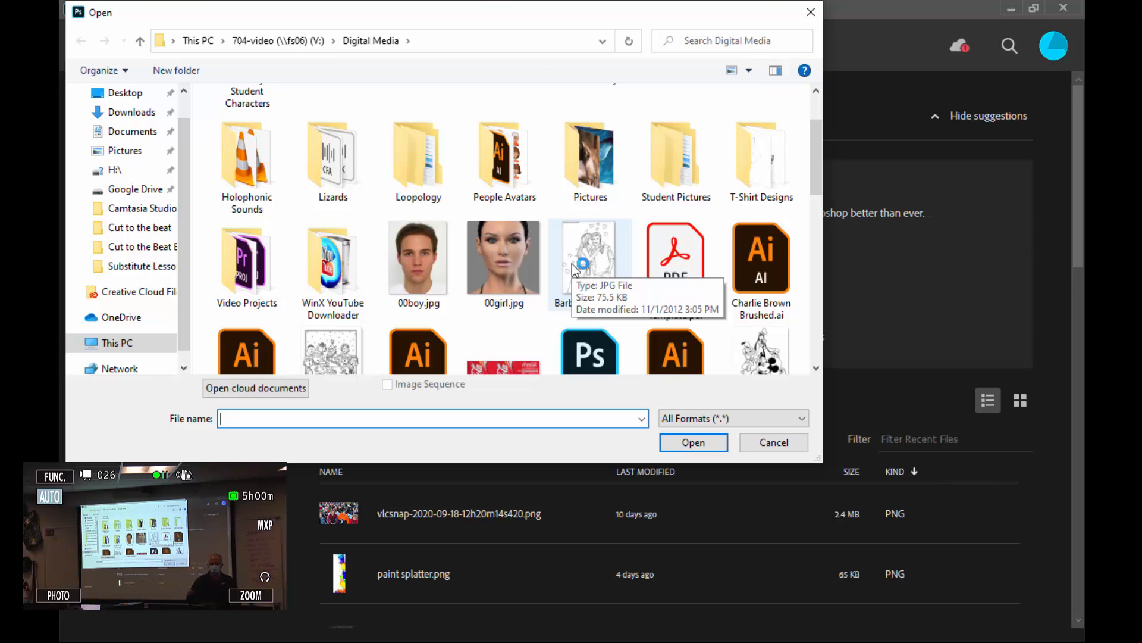
click(442, 301)
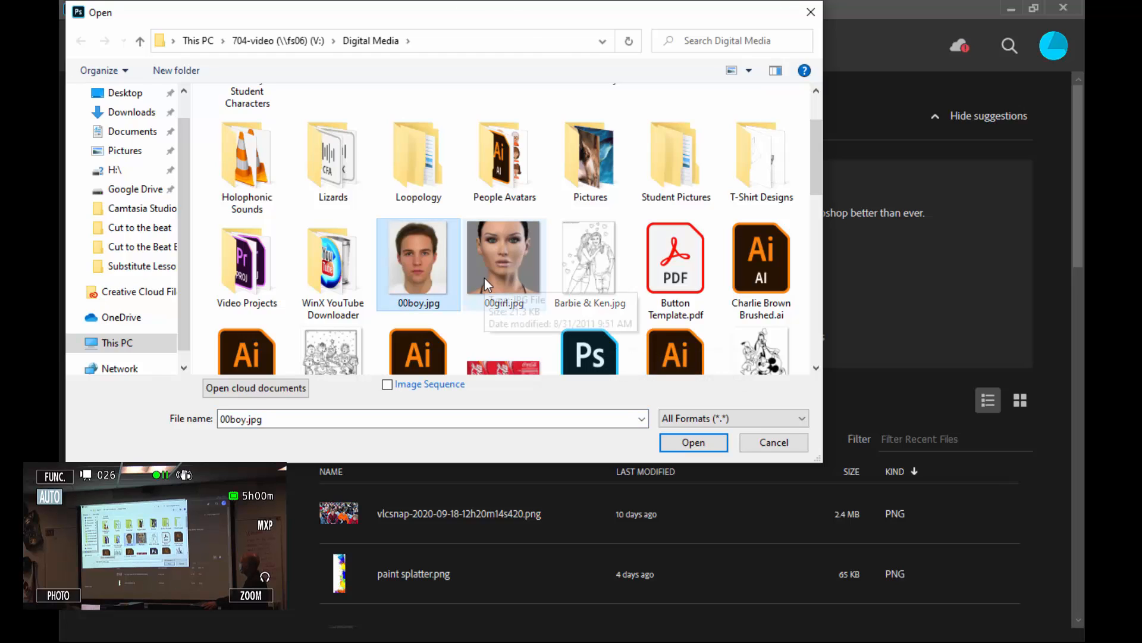
click(516, 280)
click(430, 277)
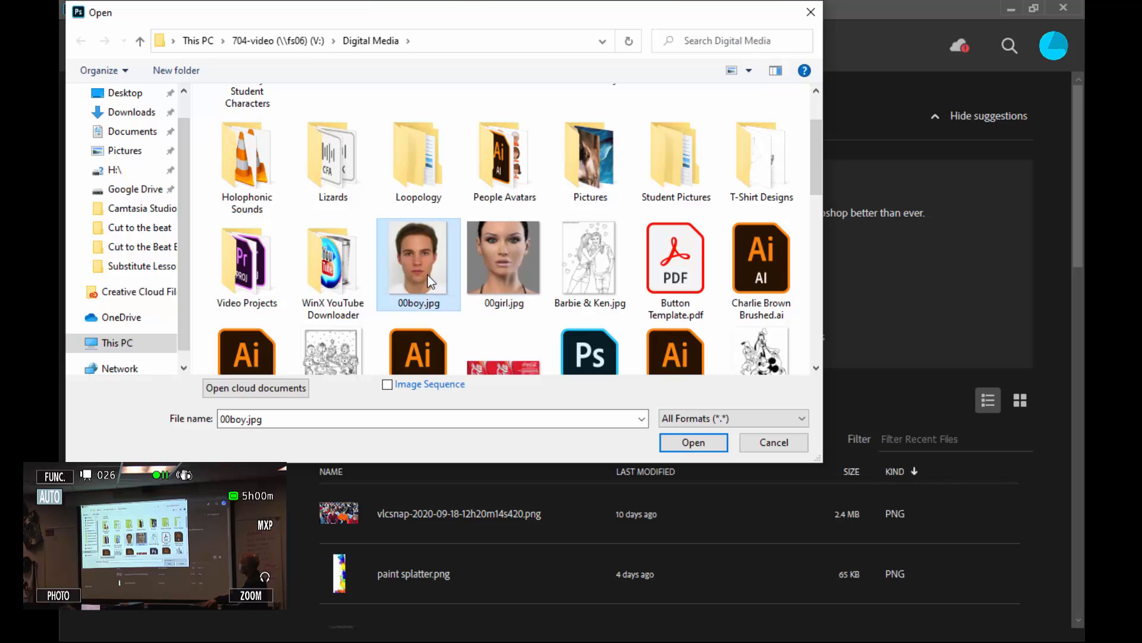
click(508, 288)
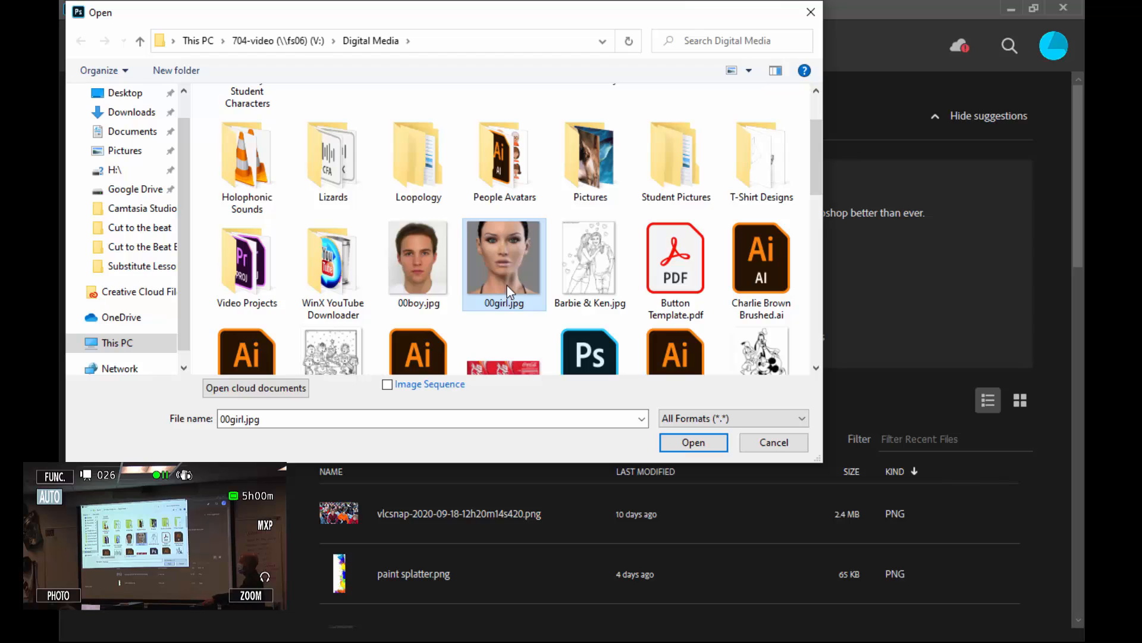
ctrl+click(441, 270)
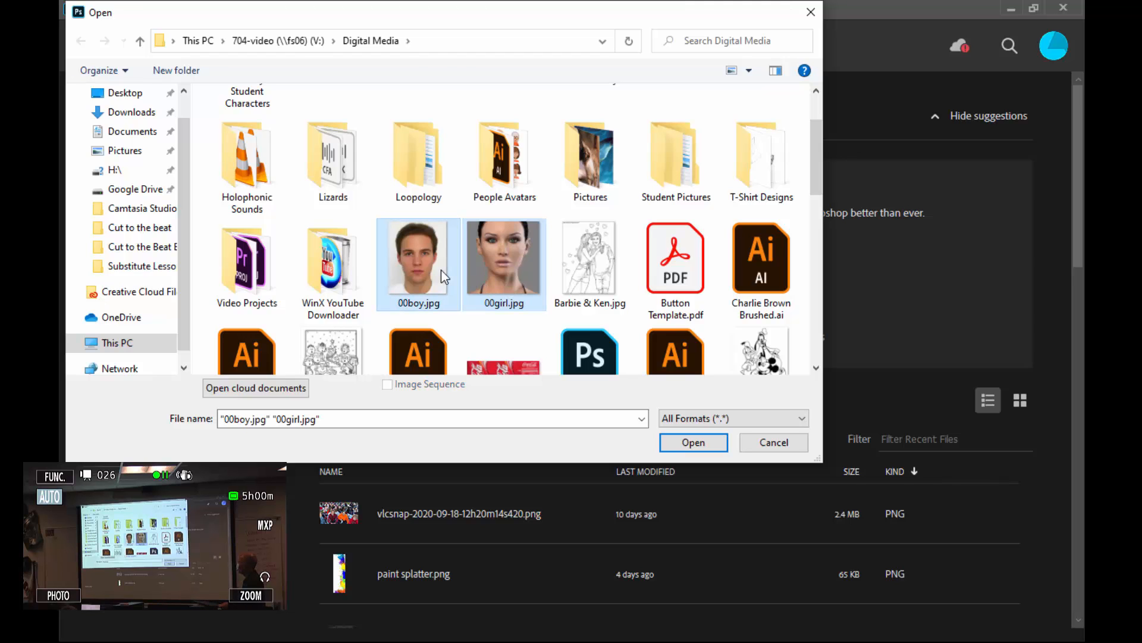
click(693, 445)
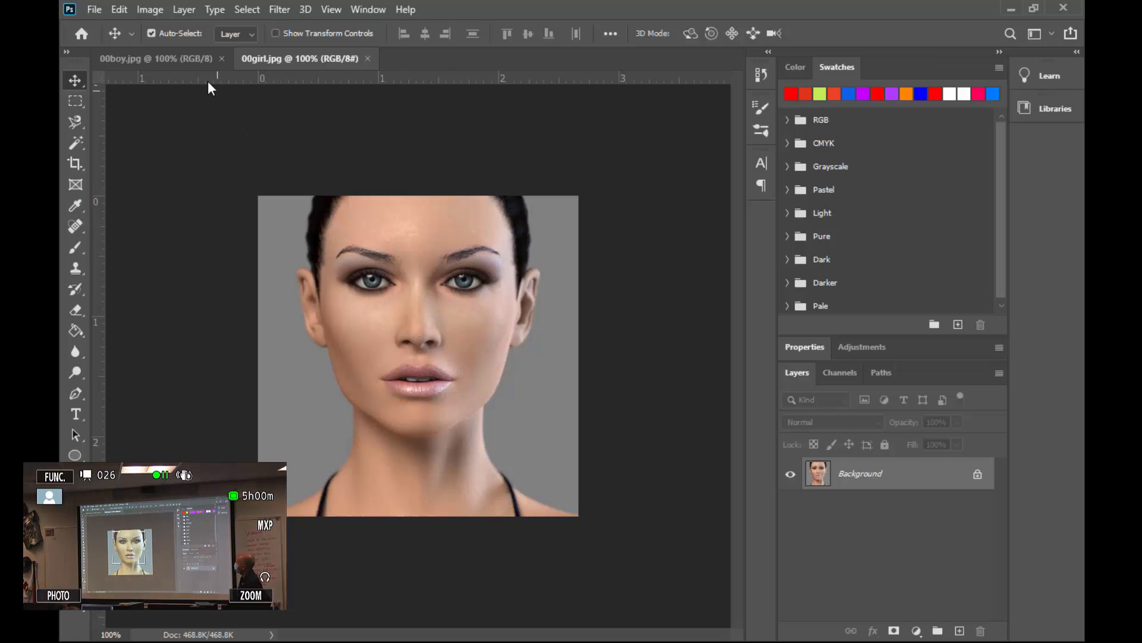
Switch between the boy and girl image tabs to view each photo.
click(159, 63)
click(269, 56)
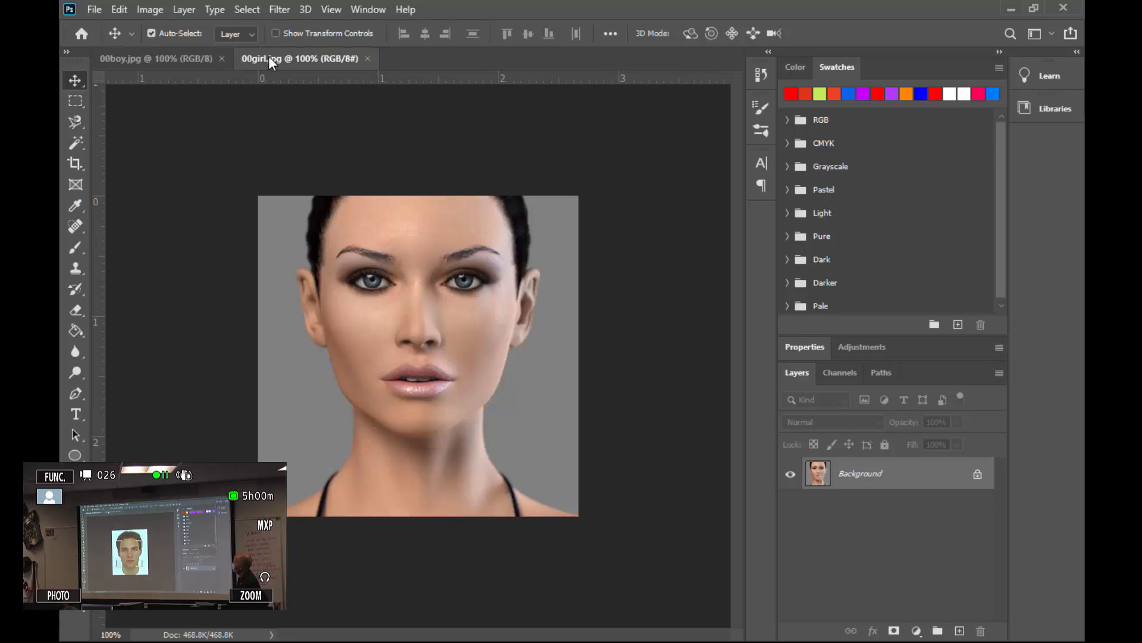
click(167, 58)
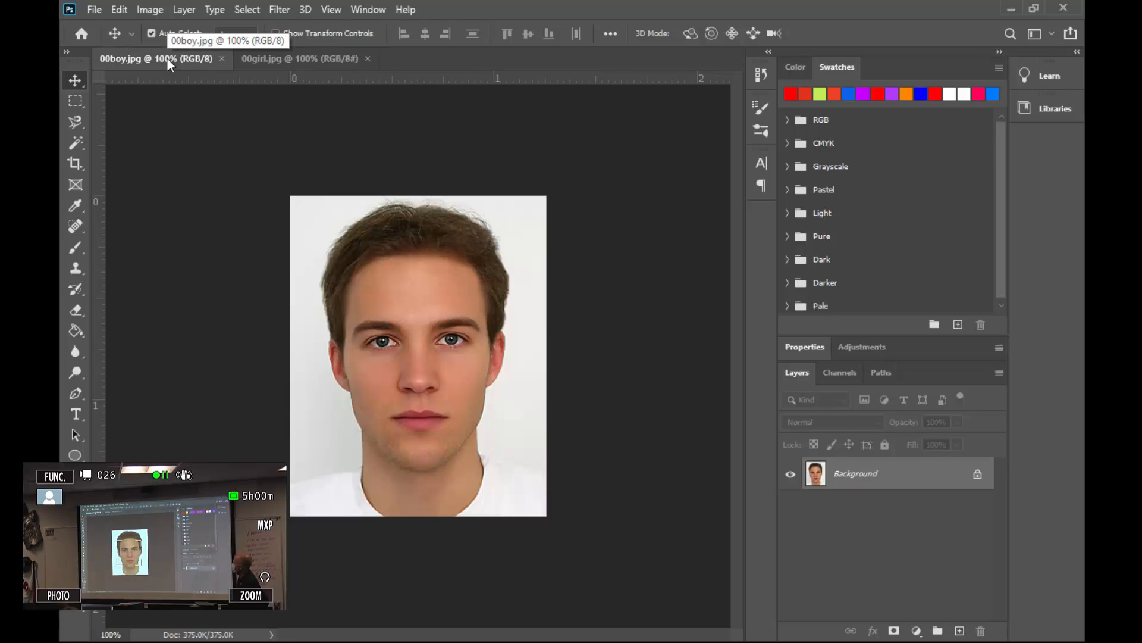
Float both images out of their tabs into separate windows and position them side by side.
click(284, 64)
drag(283, 65, 363, 152)
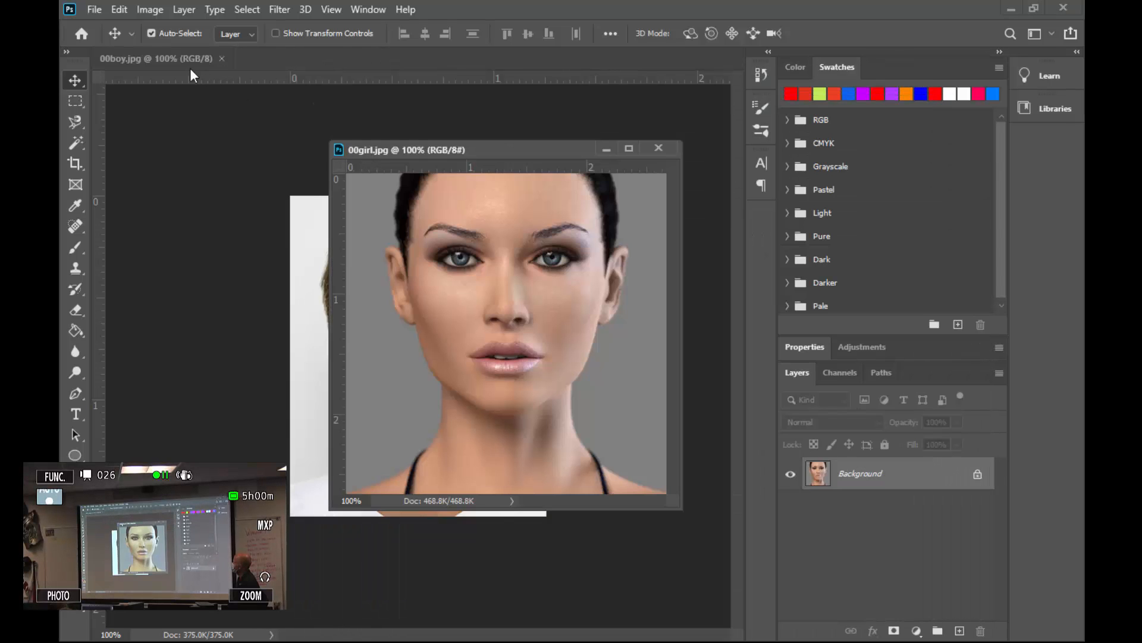
drag(173, 66, 162, 156)
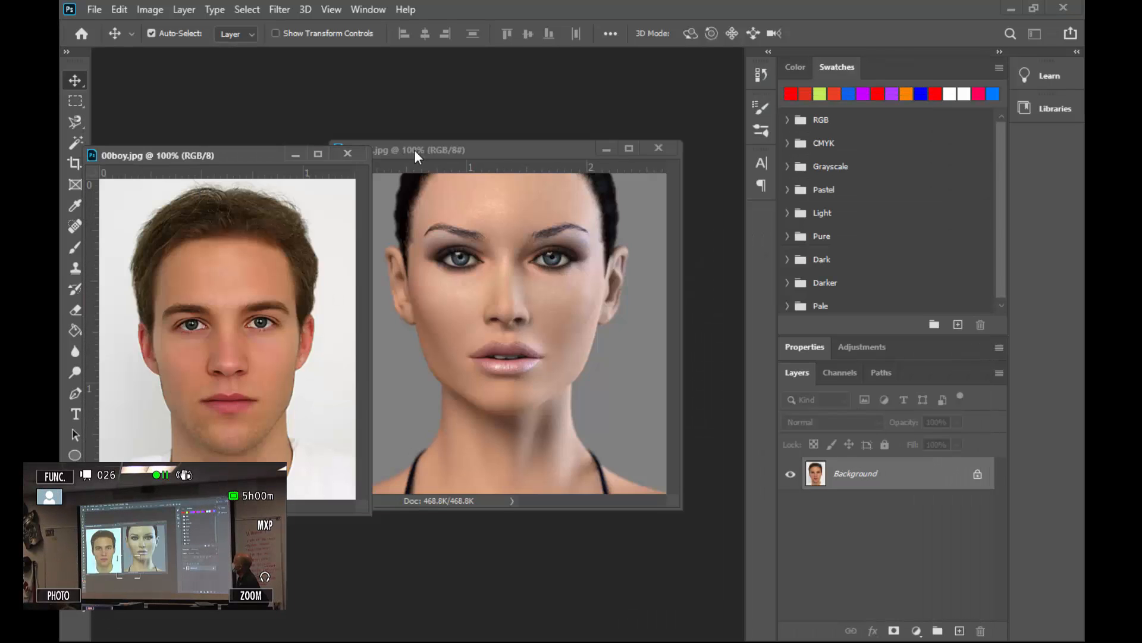
drag(468, 153, 531, 214)
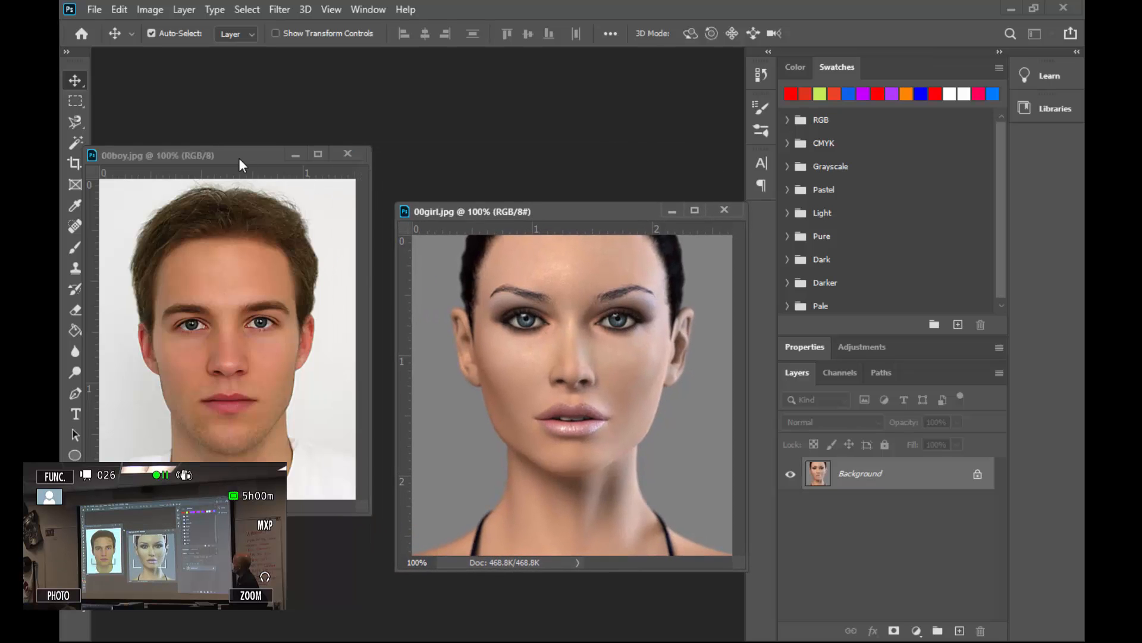
drag(243, 157, 308, 117)
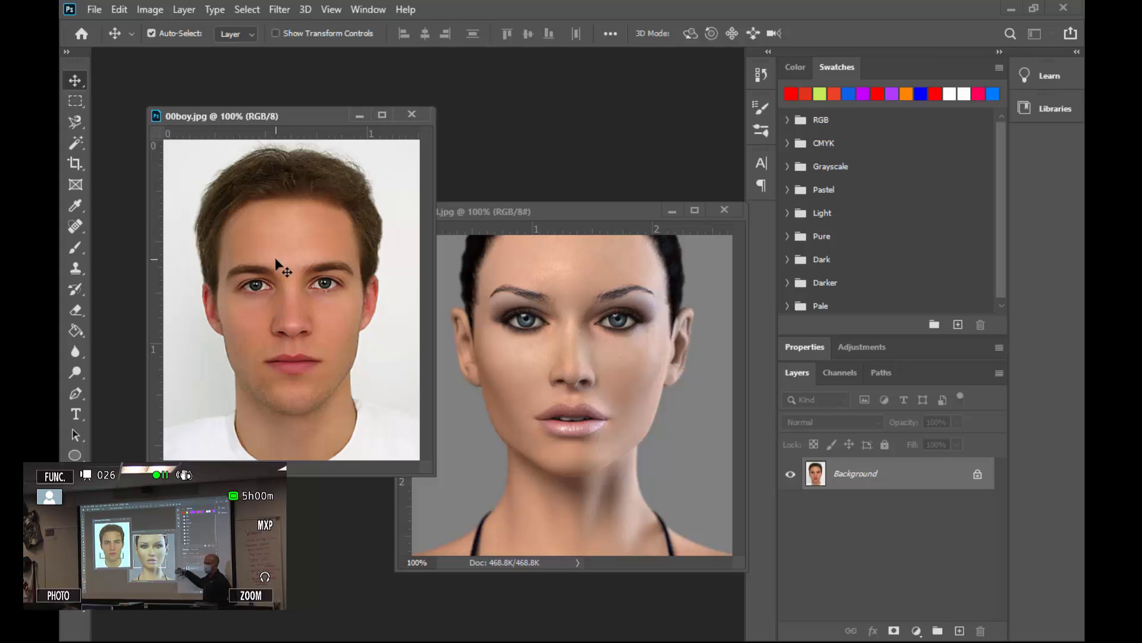
click(529, 353)
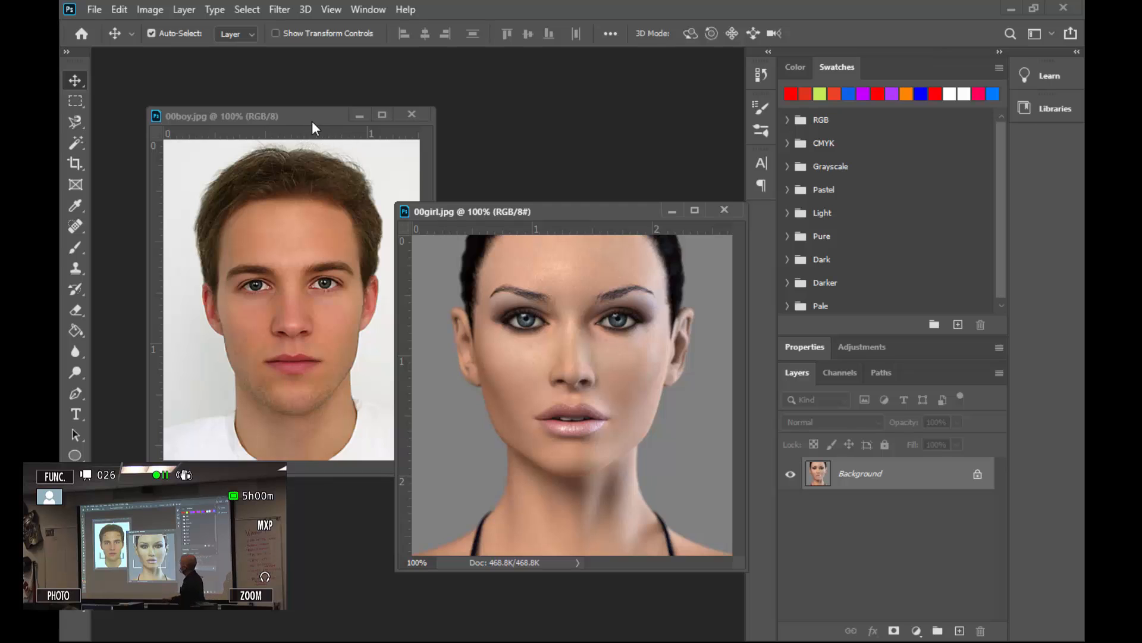
drag(313, 123, 278, 214)
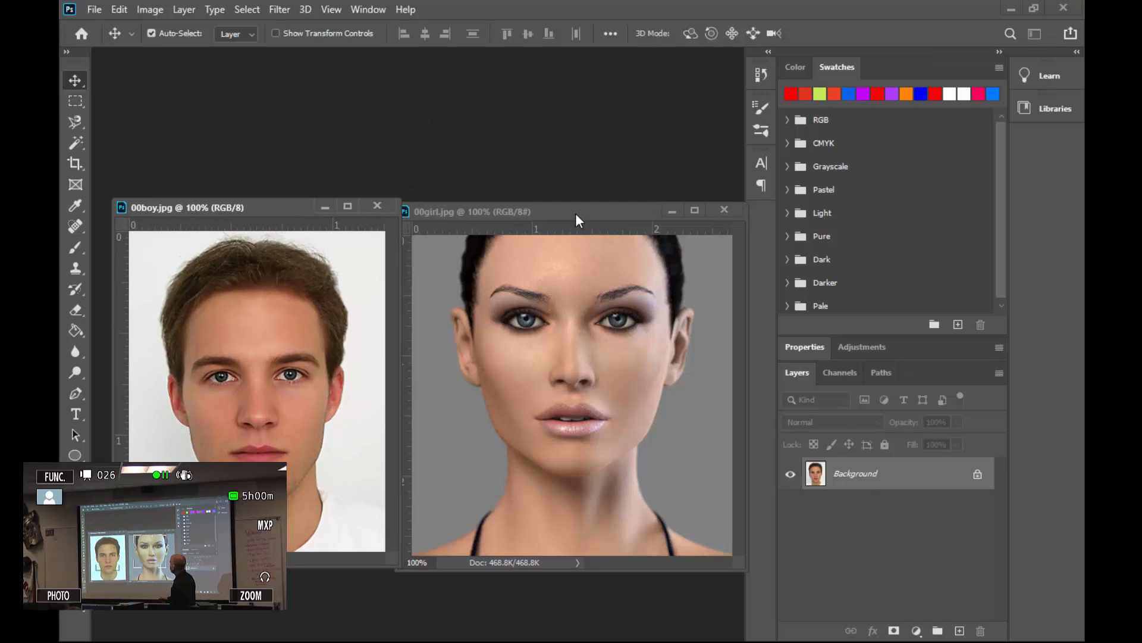
drag(576, 214, 551, 178)
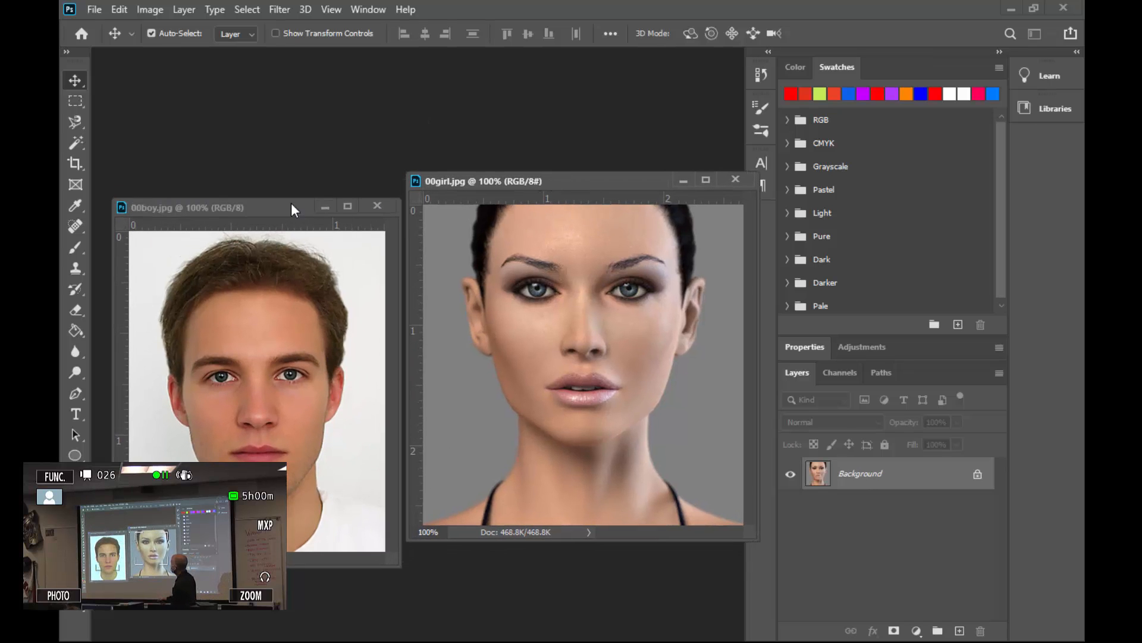
drag(291, 203, 290, 184)
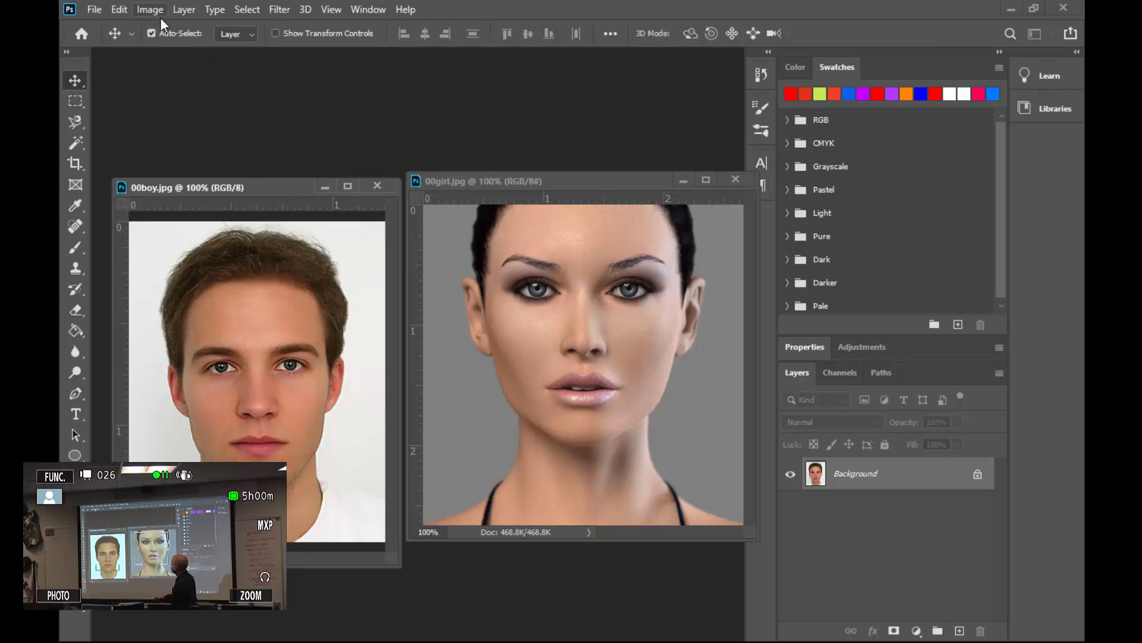
Arrange the two documents in a 2-up Vertical layout.
click(362, 9)
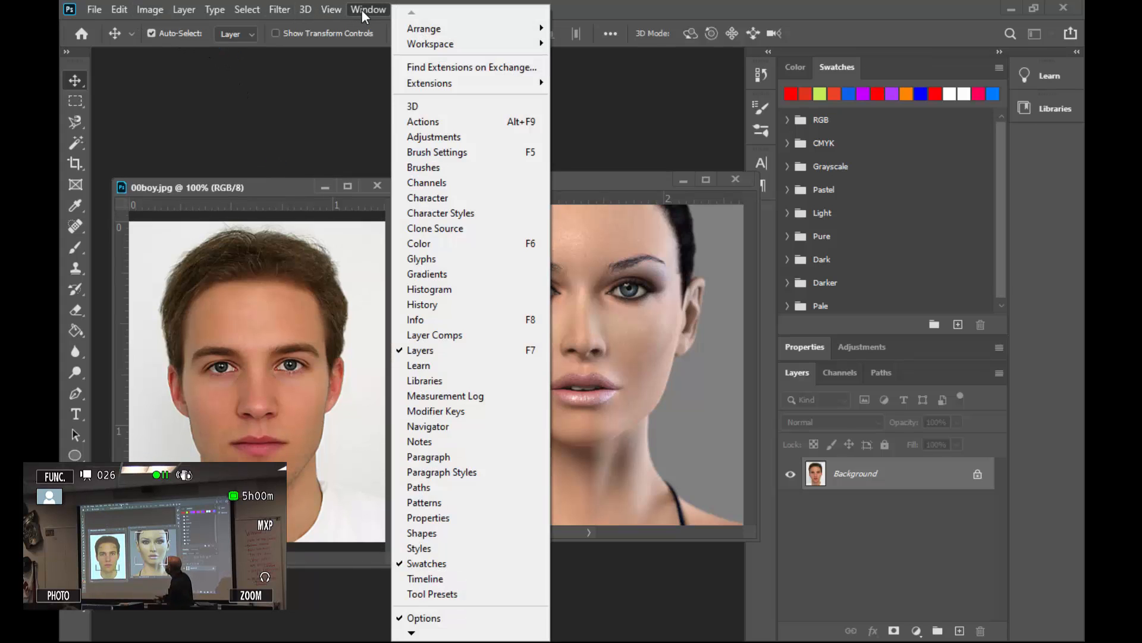
mouse_move(434, 30)
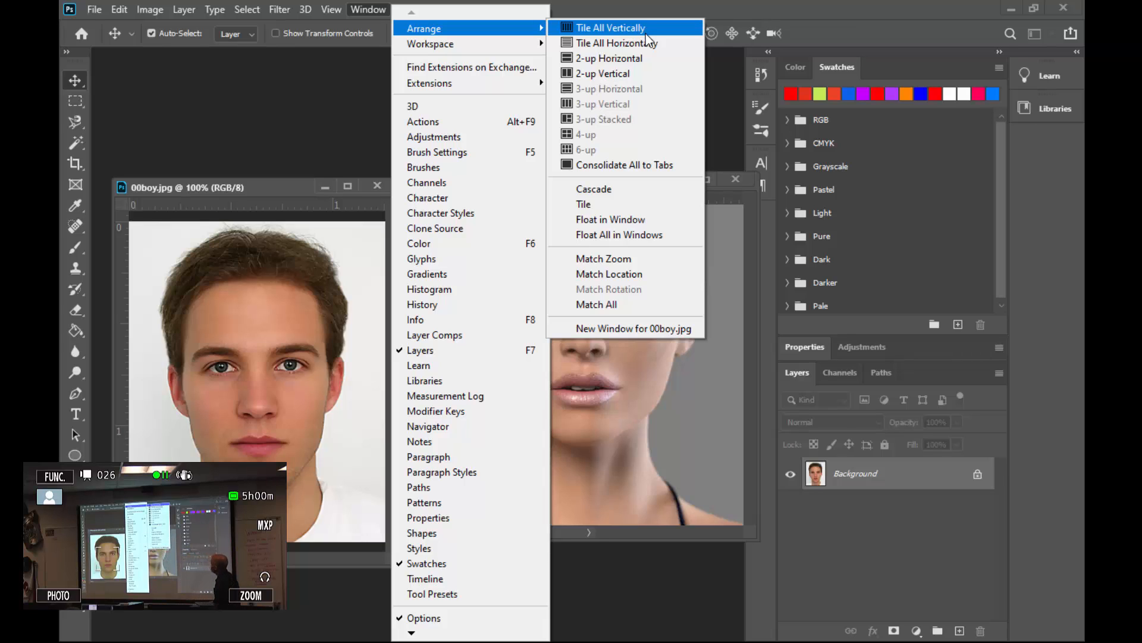
click(601, 79)
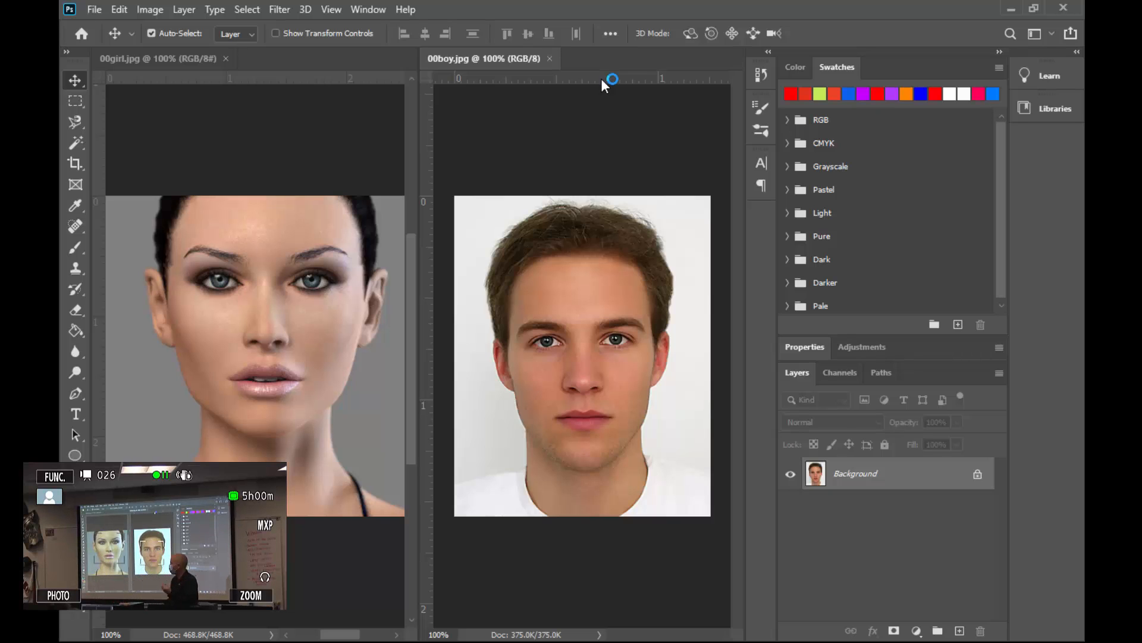
Pick the Clone Stamp tool, enlarge its brush to 25, and try to clone from the girl's left eye.
click(95, 269)
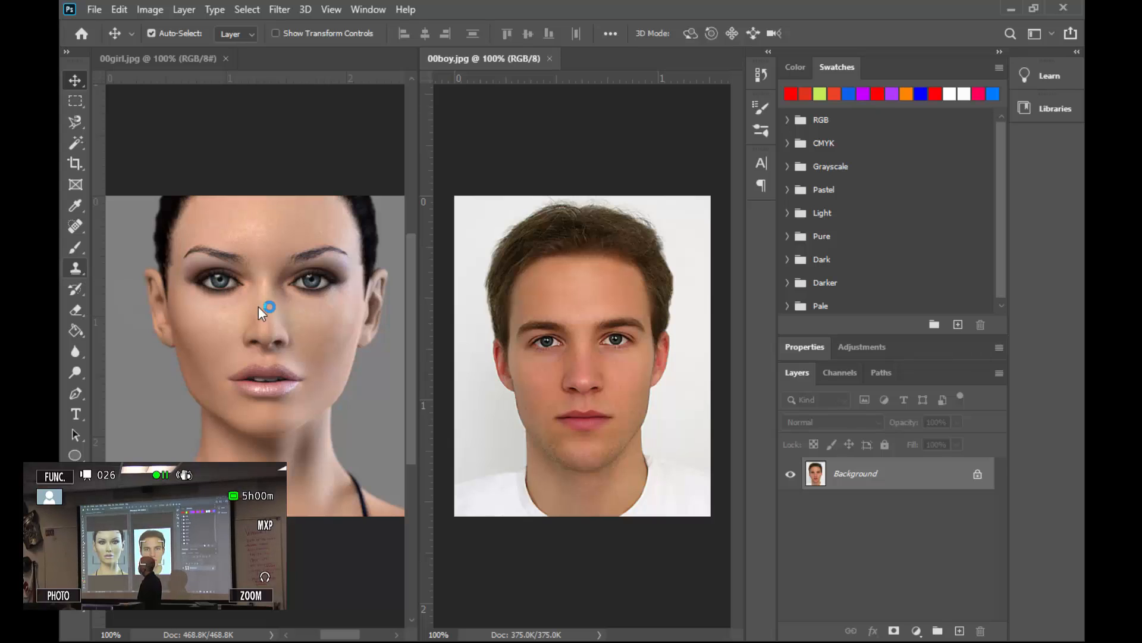
click(297, 305)
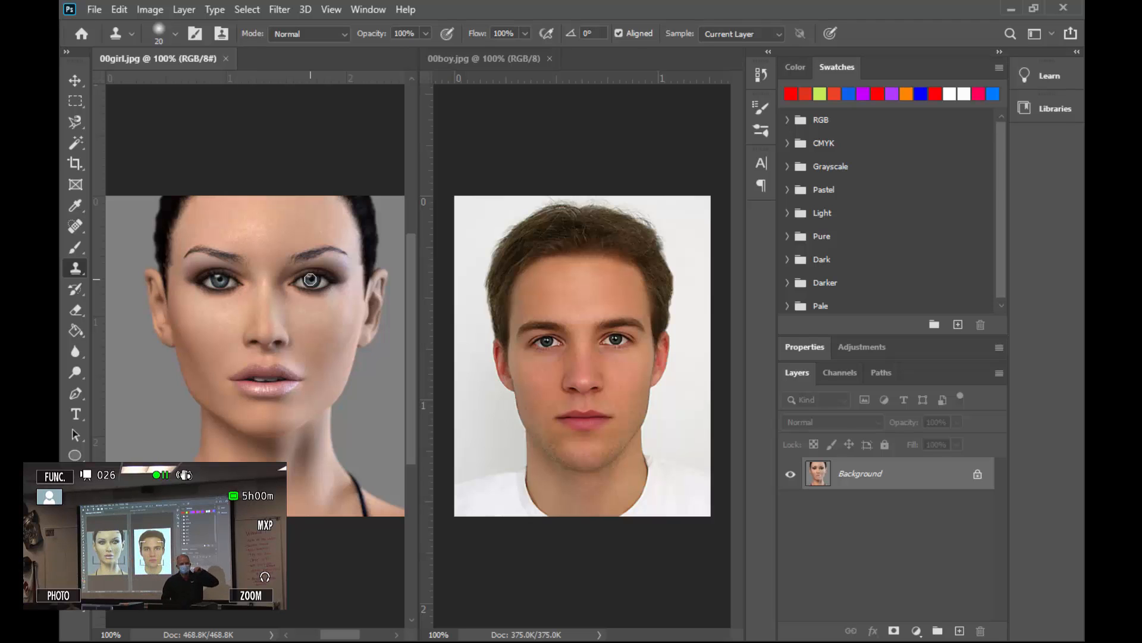
key(])
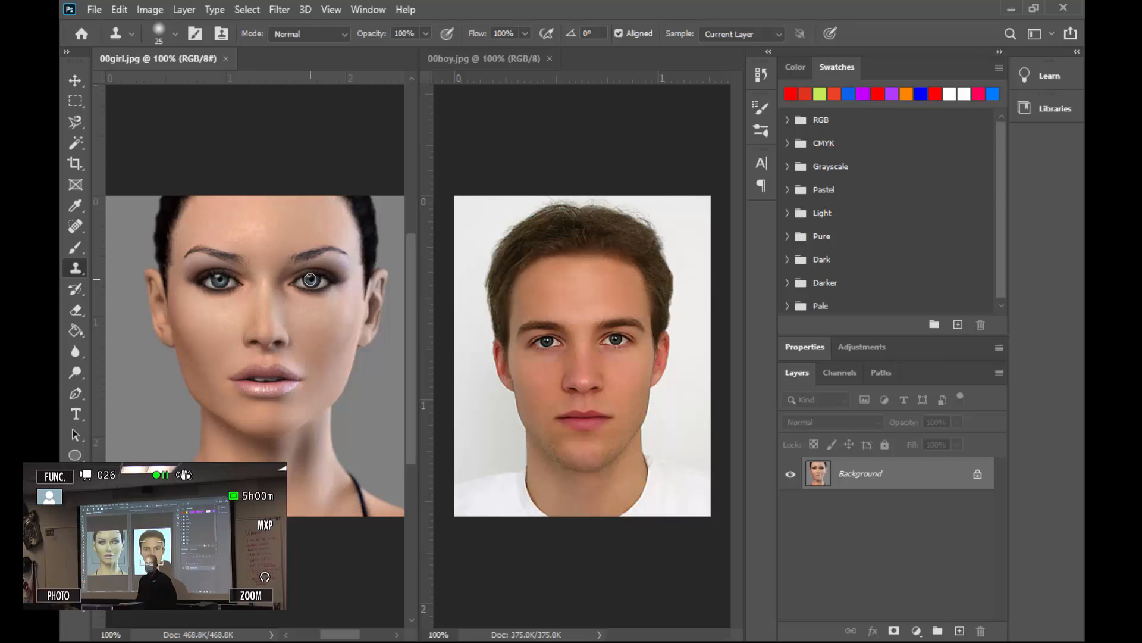
click(310, 279)
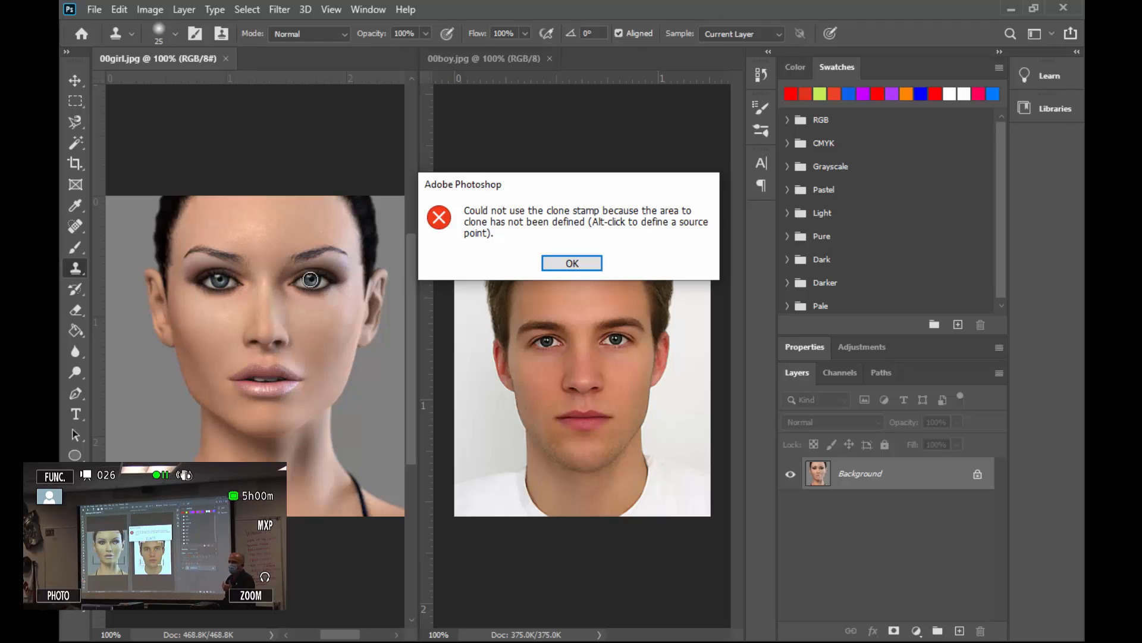
click(572, 263)
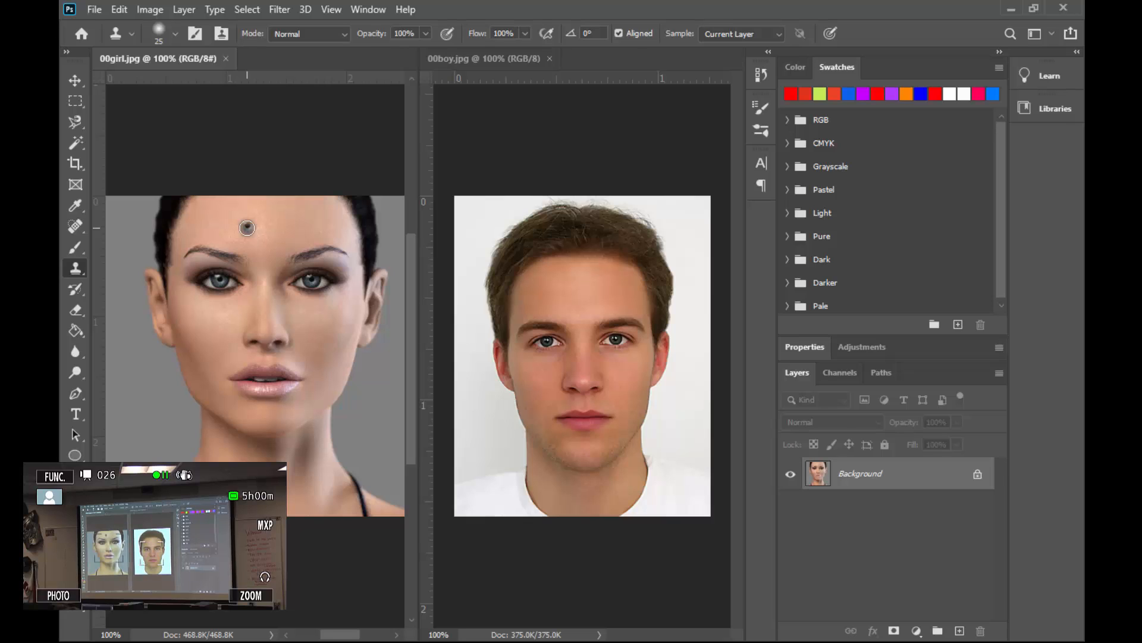
Add a new layer to the boy's image and clone the girl's left eye over the boy's left eye.
click(525, 265)
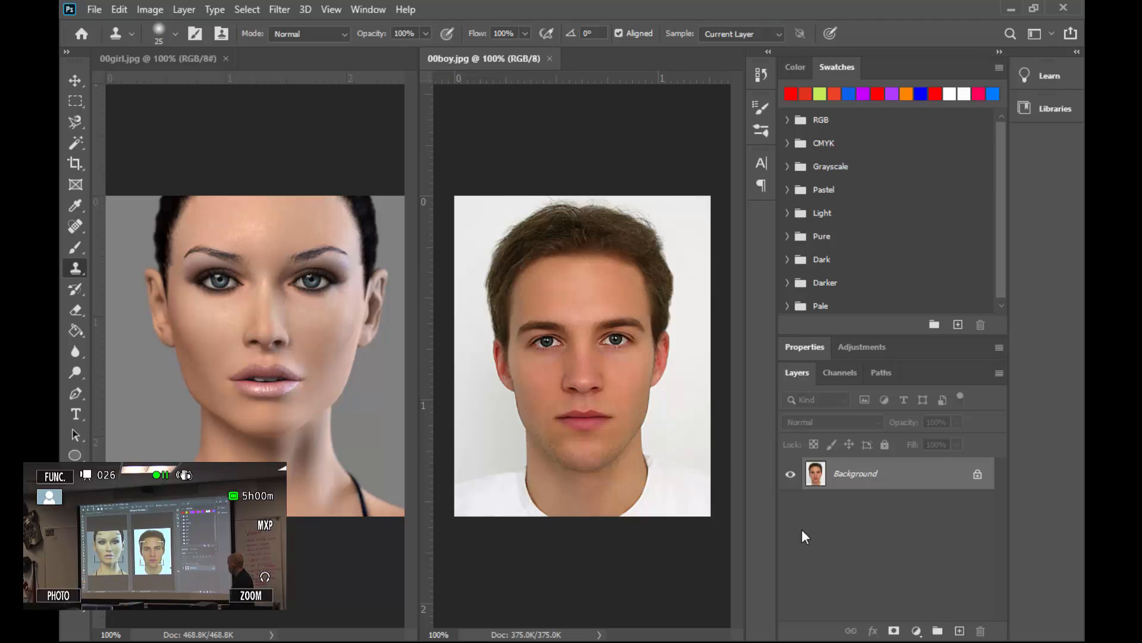
click(960, 630)
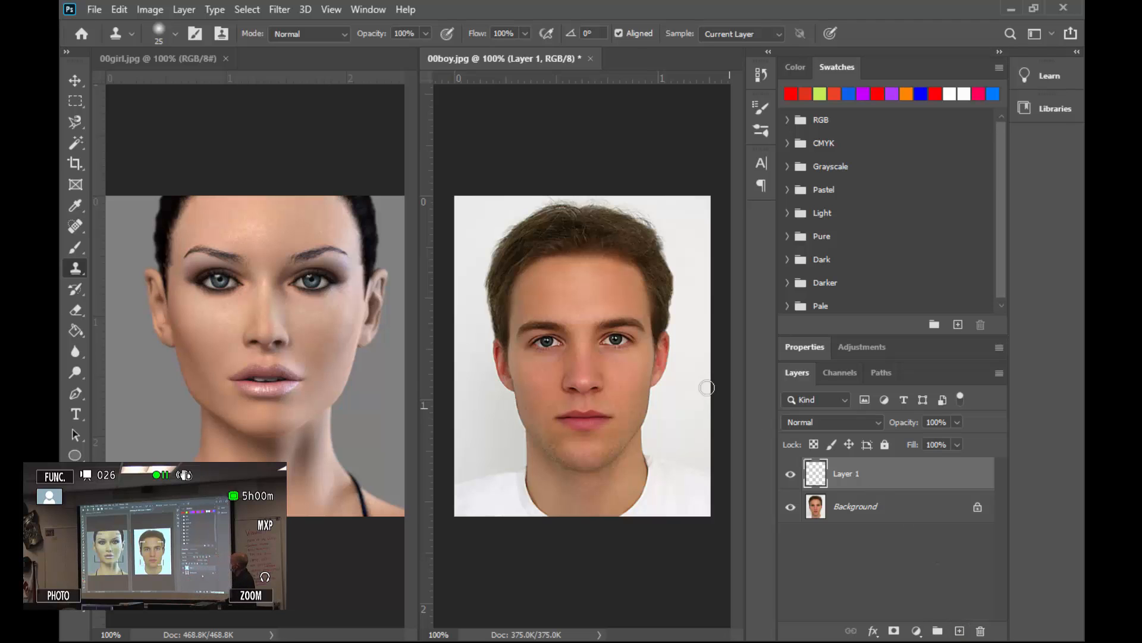
click(626, 368)
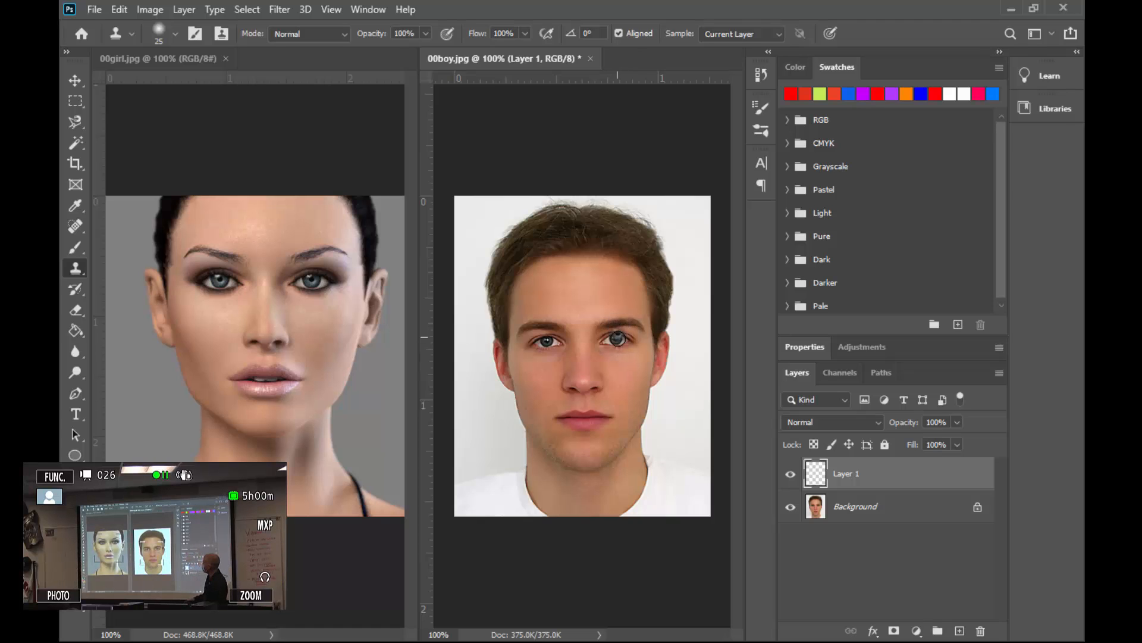
mouse_move(617, 340)
mouse_down()
mouse_move(600, 343)
mouse_move(633, 338)
mouse_move(598, 340)
mouse_move(626, 338)
mouse_up()
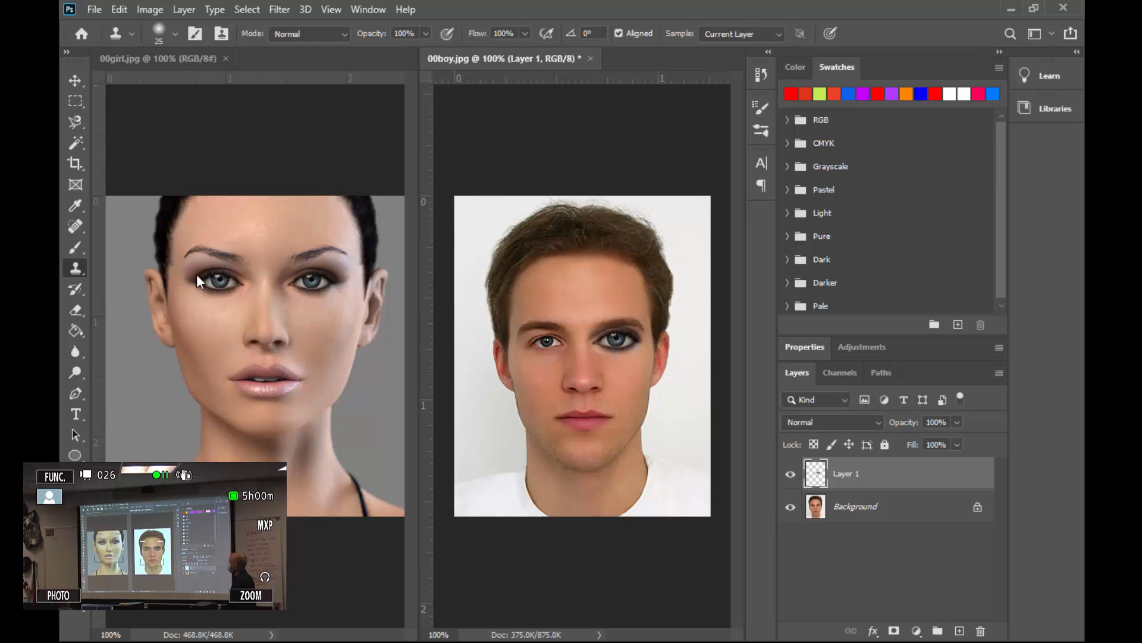
Sample the girl's right eye as clone source, and undo a misplaced clone stroke on the boy's face.
click(211, 254)
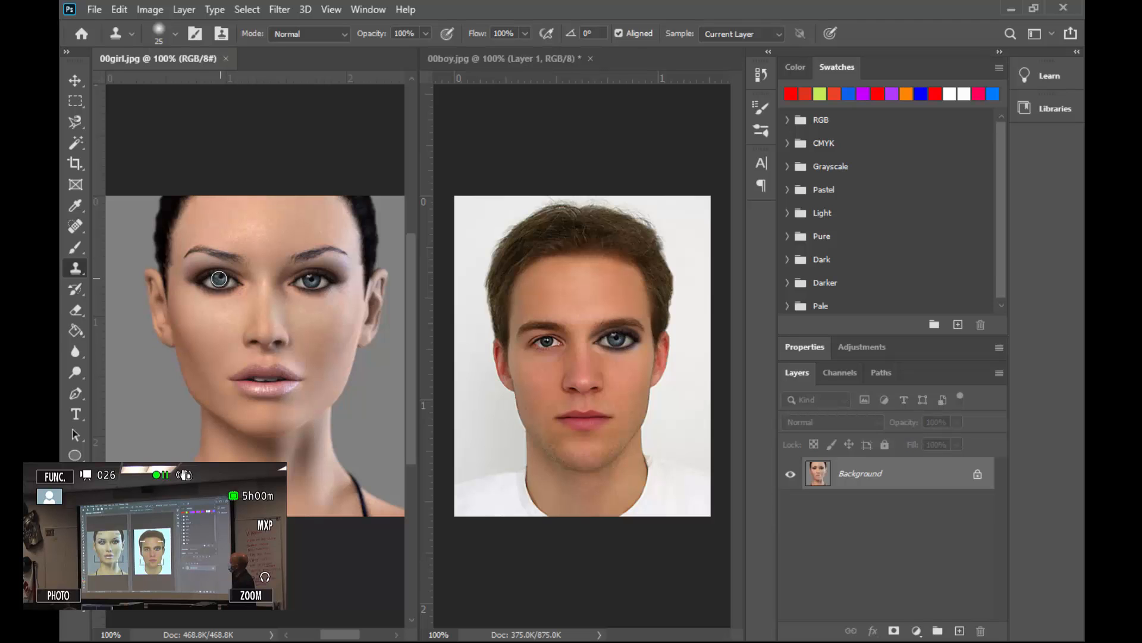
alt+click(221, 279)
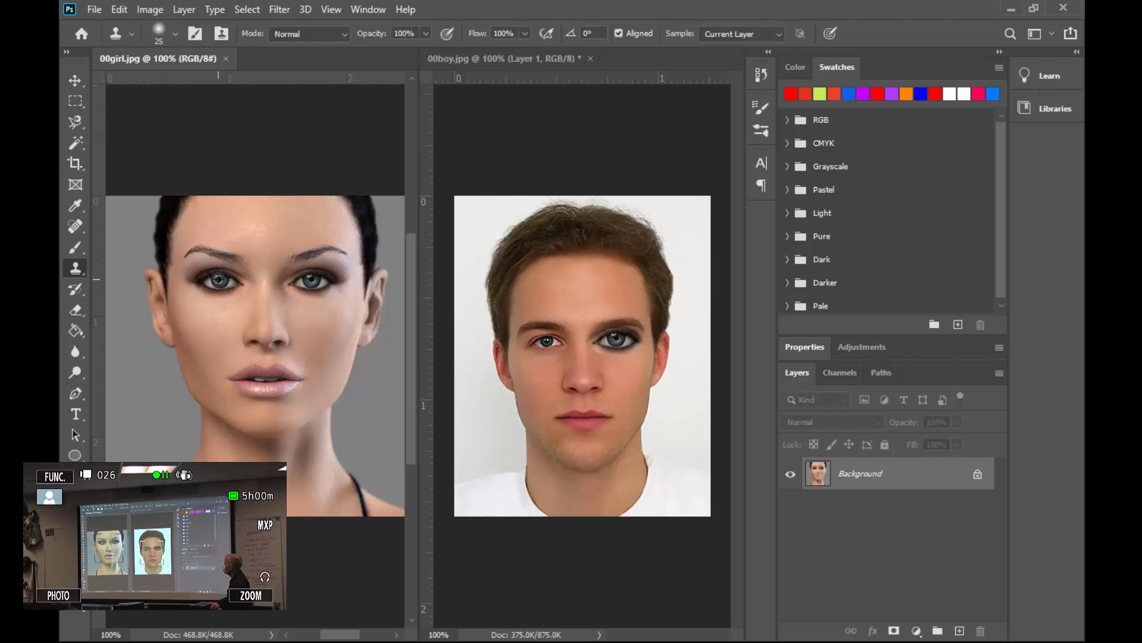
click(542, 355)
key(ctrl+z)
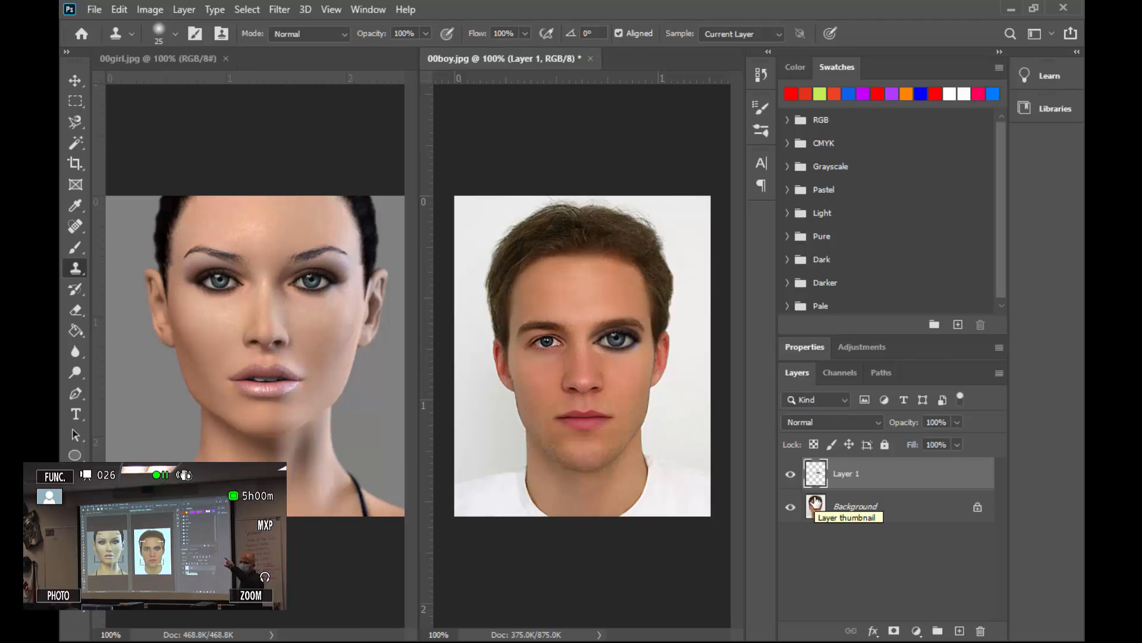
Clone the girl's right eye over the boy's right eye on a new layer, then hide the Background layer.
click(959, 632)
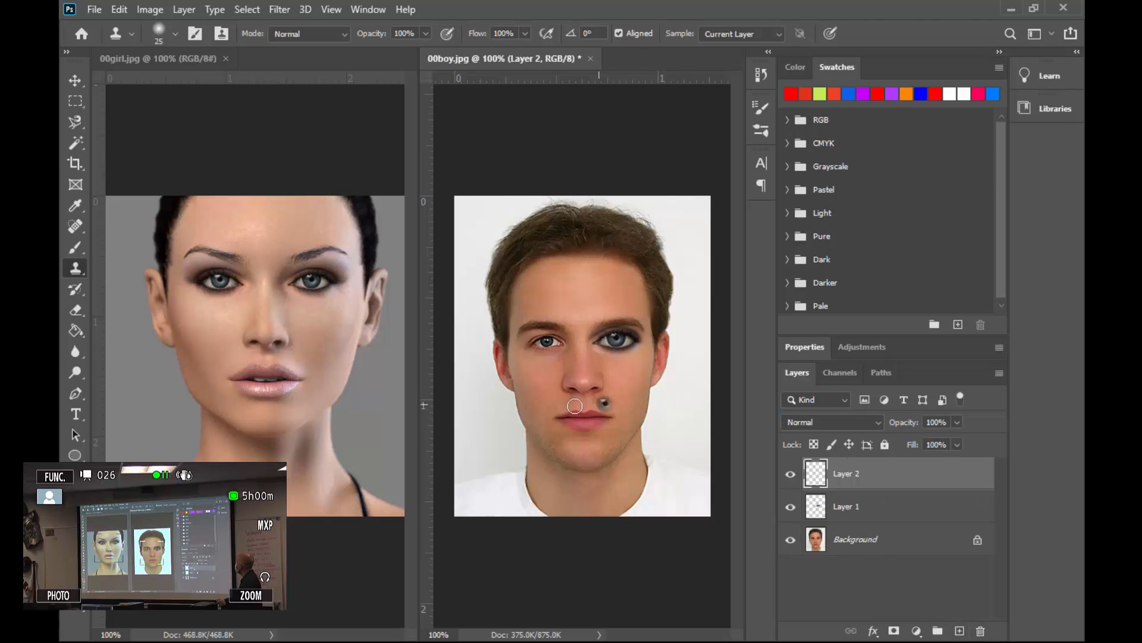
mouse_move(550, 342)
mouse_down()
mouse_move(533, 345)
mouse_move(565, 344)
mouse_move(533, 342)
mouse_up()
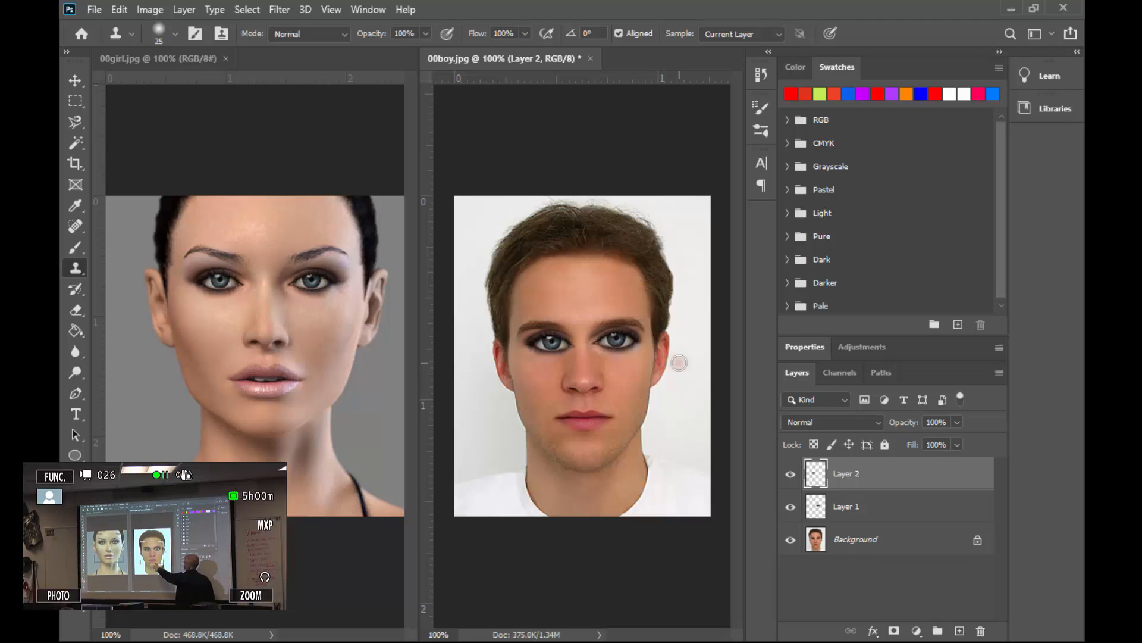
click(792, 543)
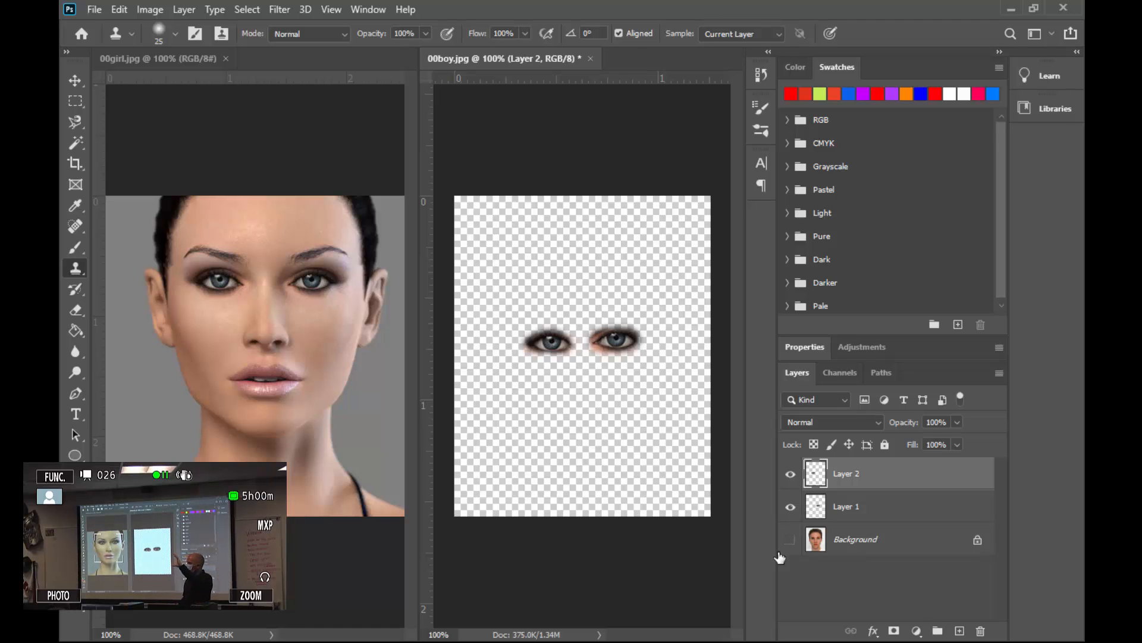
Switch to the Eraser, lower its hardness to 18%, and erase a stray spot on the eye layer.
click(83, 311)
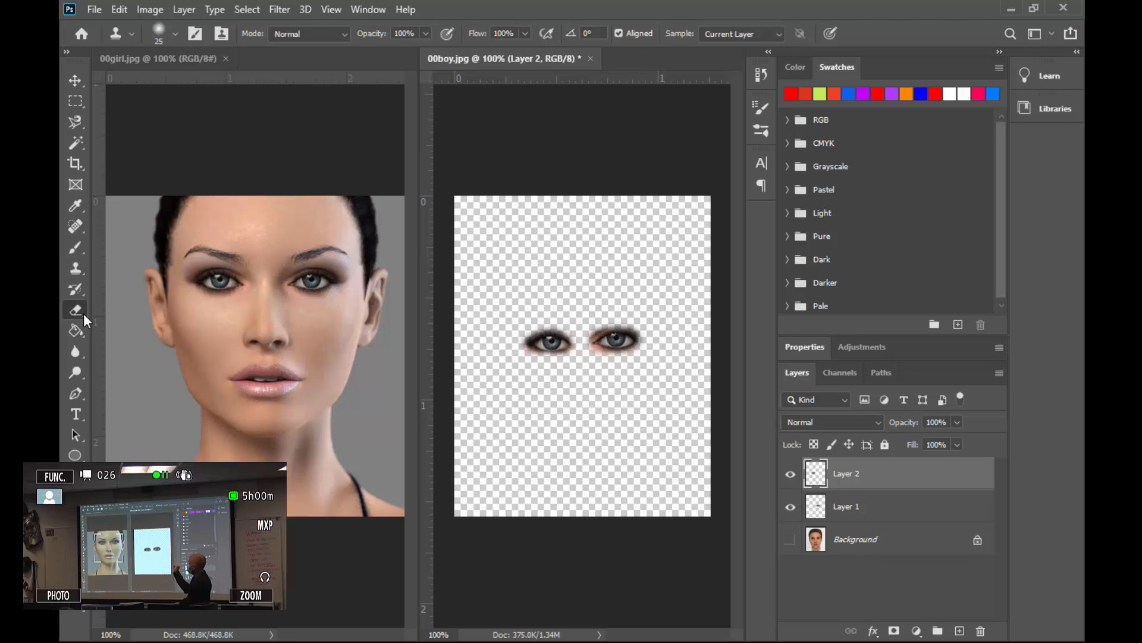
click(173, 33)
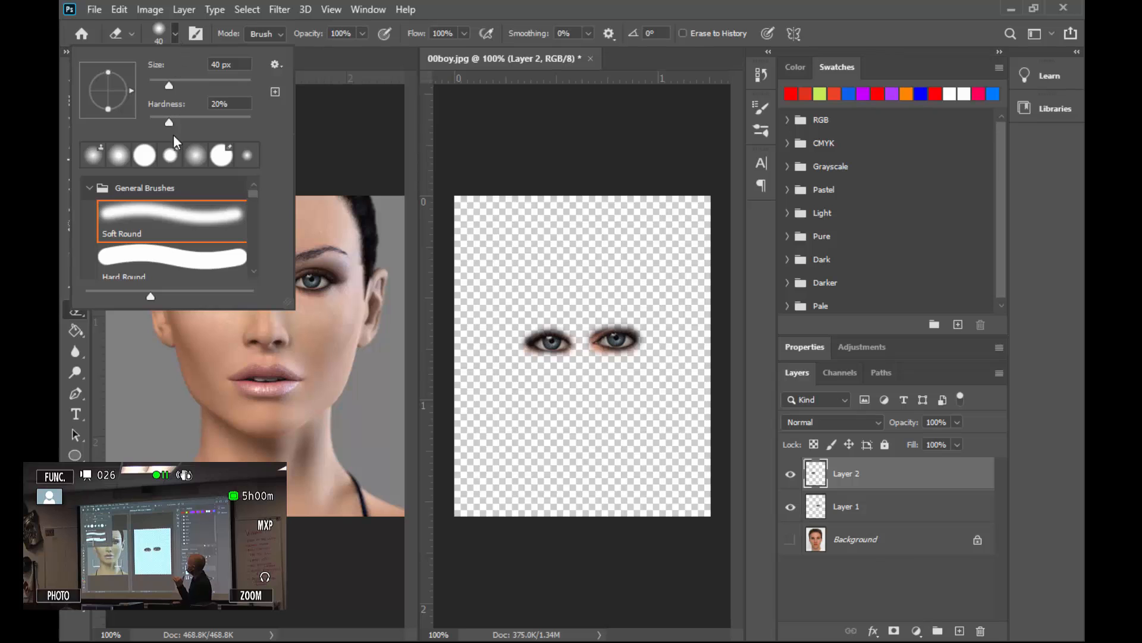
drag(170, 121, 166, 123)
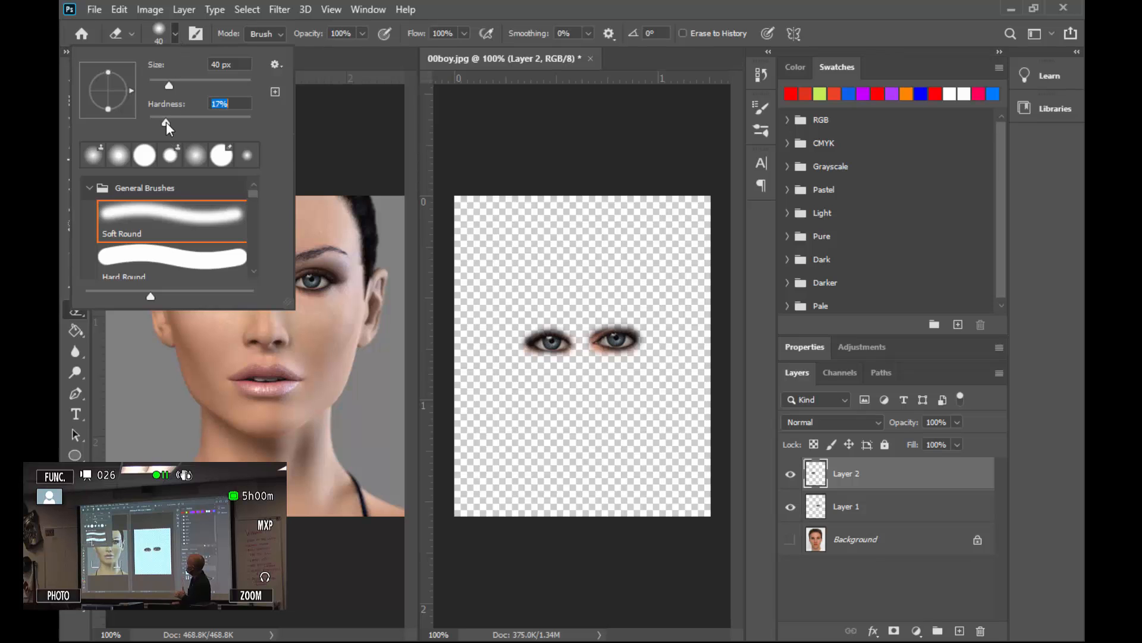
click(535, 373)
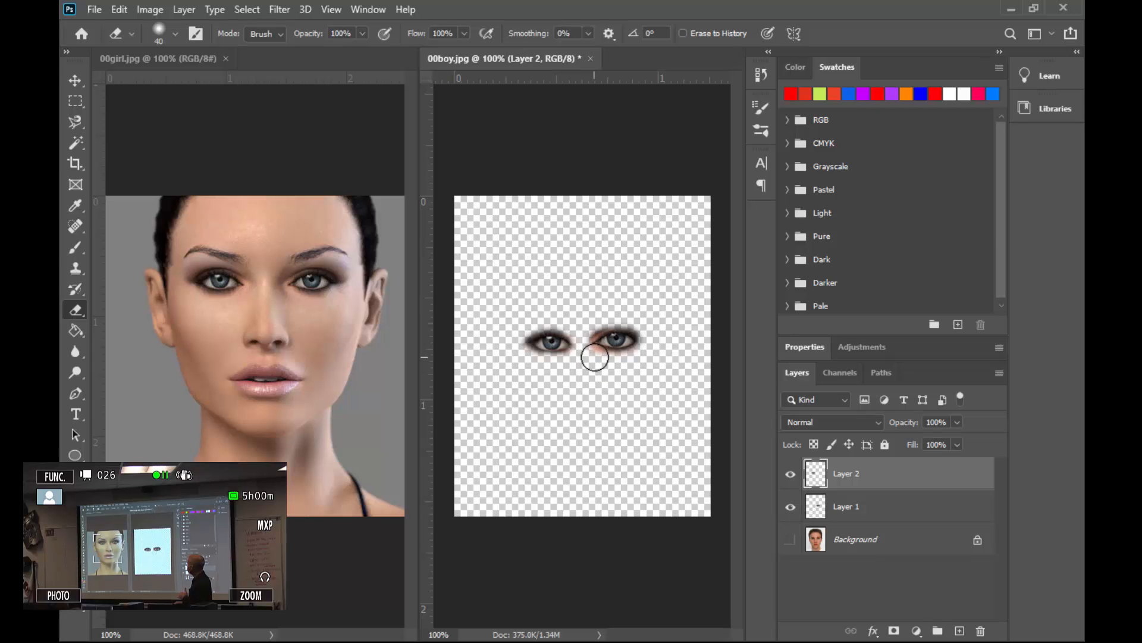
Reselect Layer 2 and make the Background layer visible again.
click(865, 505)
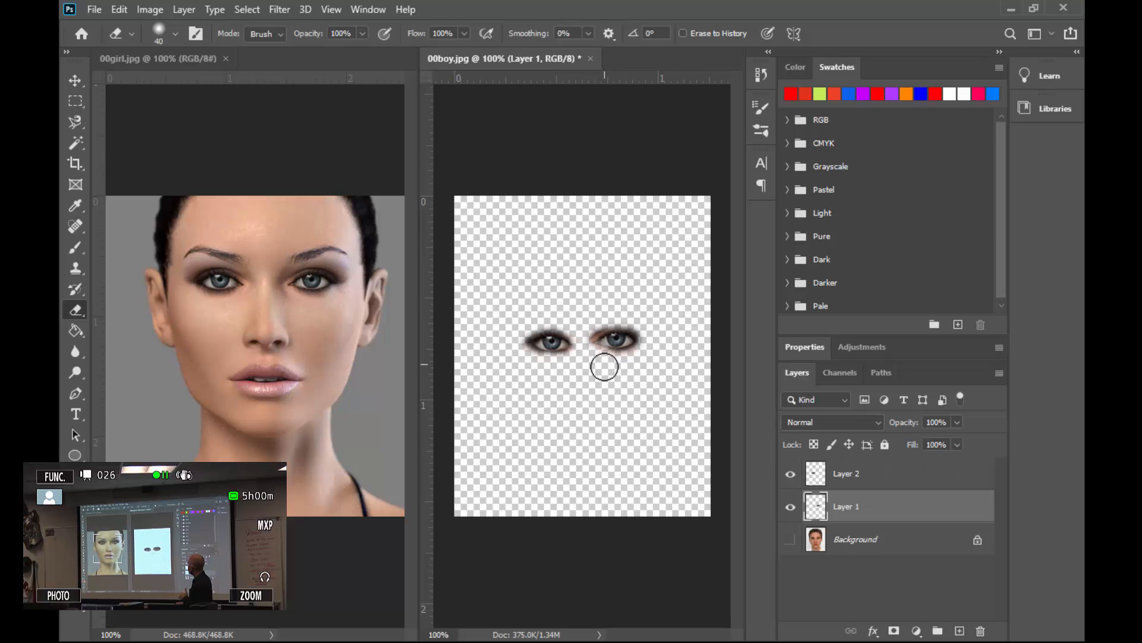
click(897, 482)
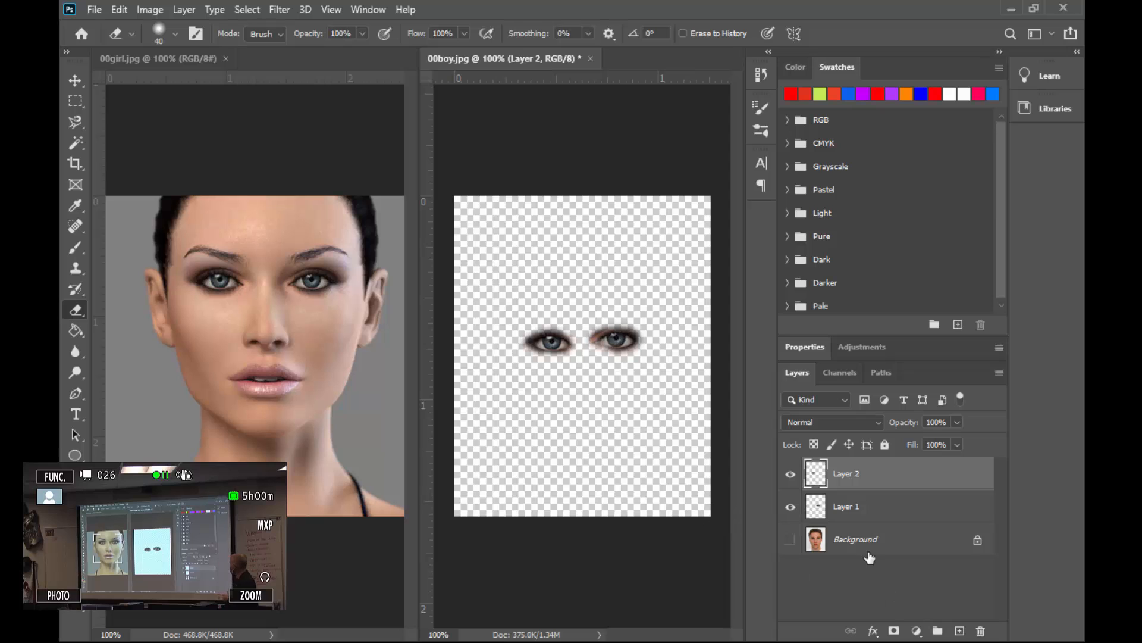
click(790, 541)
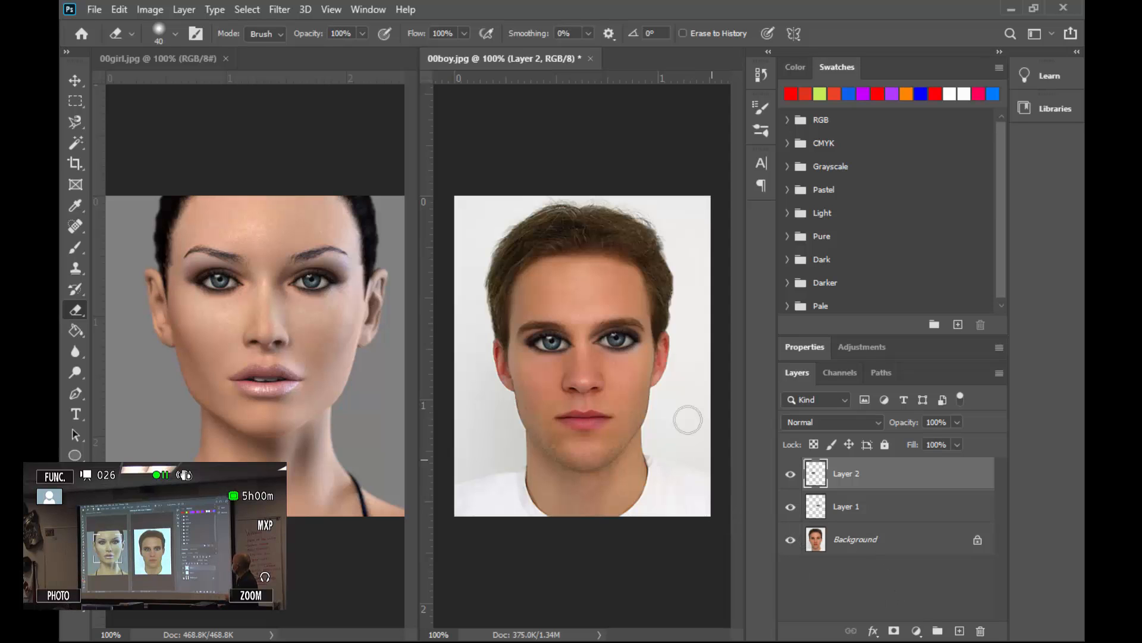
Free-transform the left transplanted eye on Layer 2: scale it to about 90%, distort and warp it to fit, then commit.
key(ctrl+t)
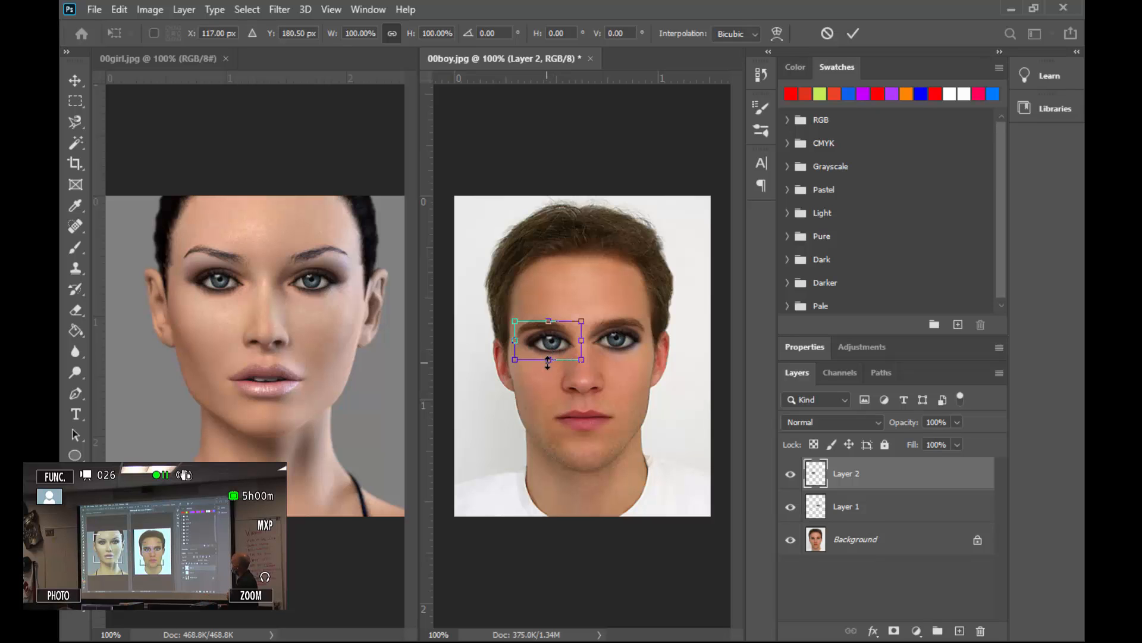
drag(549, 362, 551, 350)
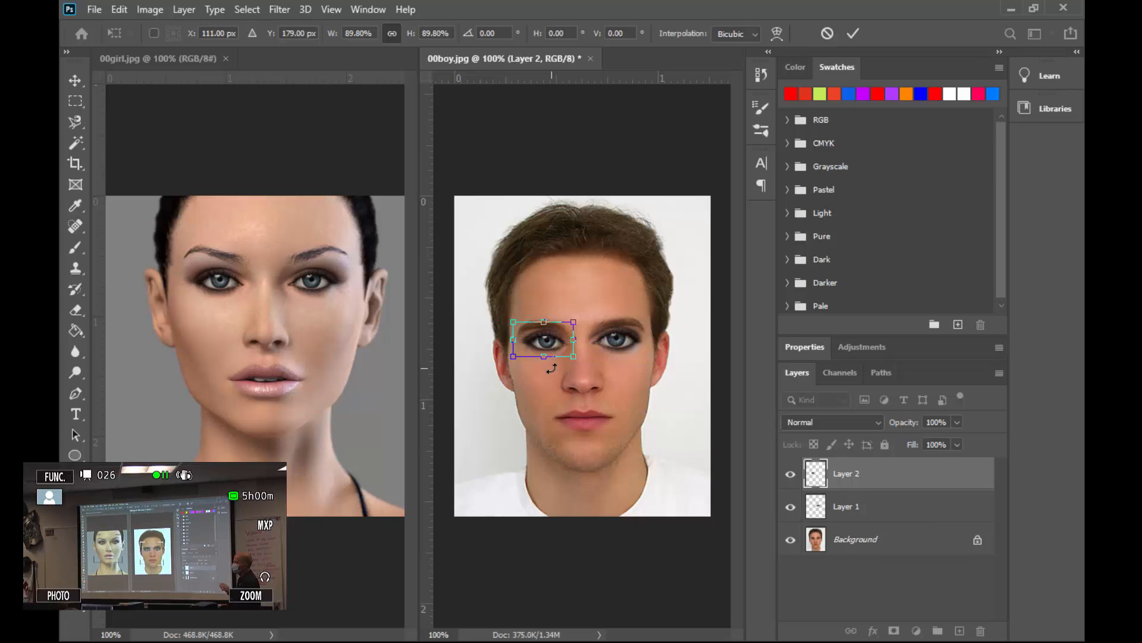
right_click(537, 353)
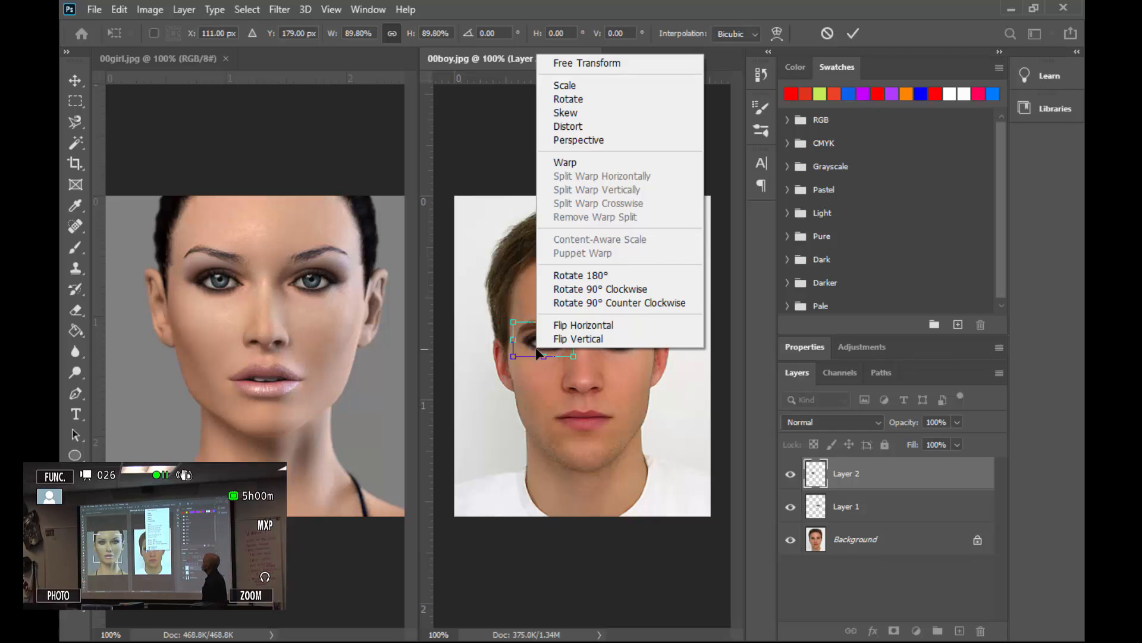
click(568, 126)
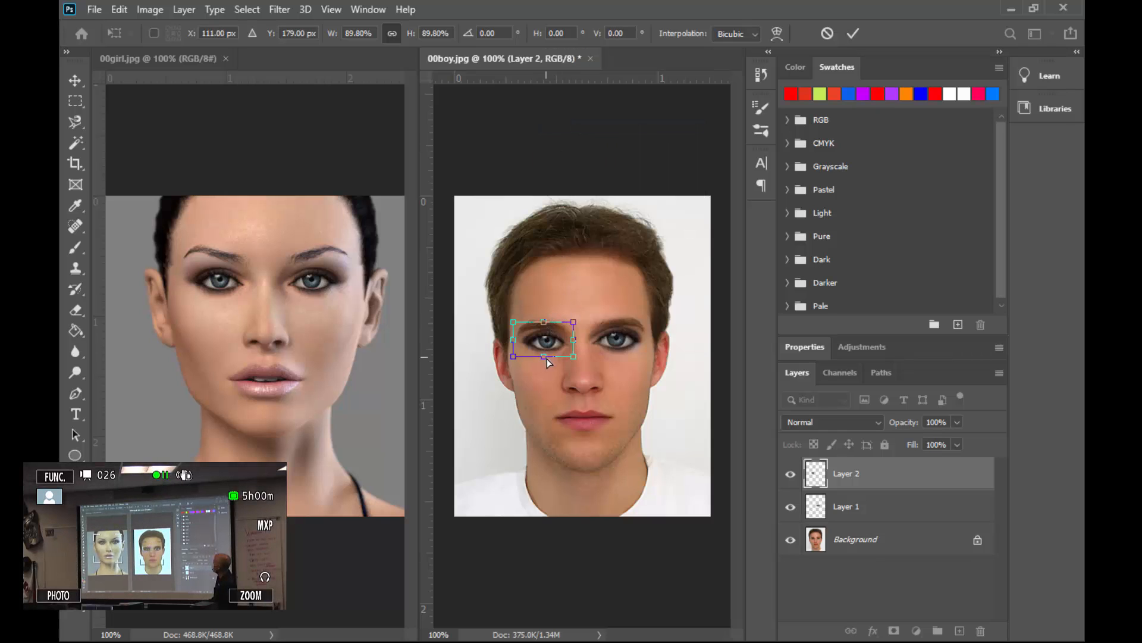
drag(546, 356, 546, 353)
right_click(543, 338)
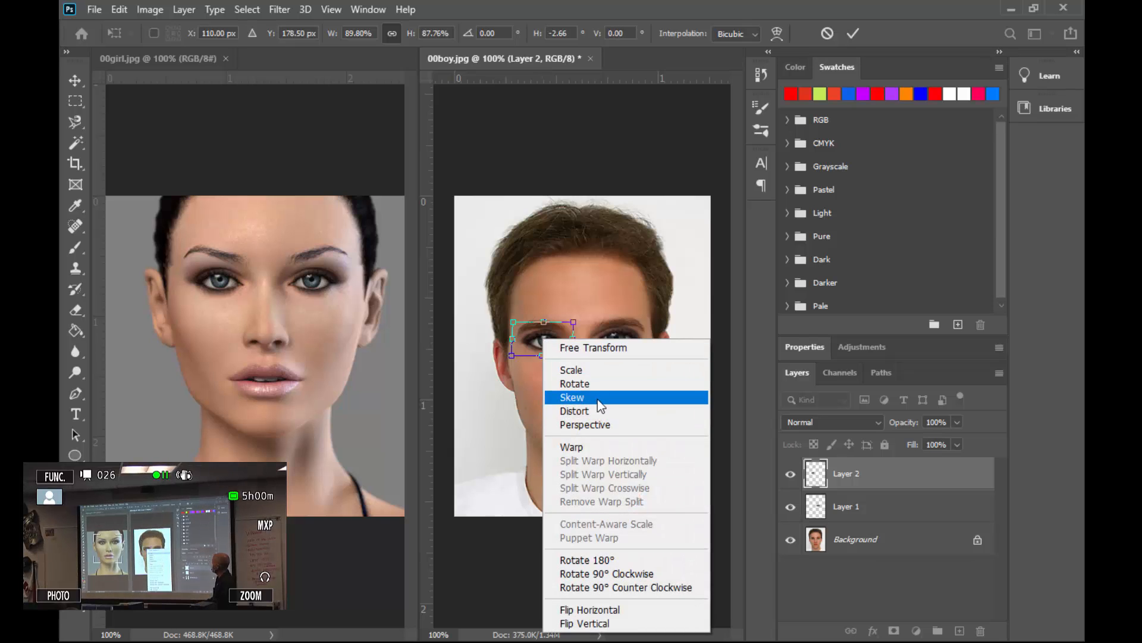
click(603, 447)
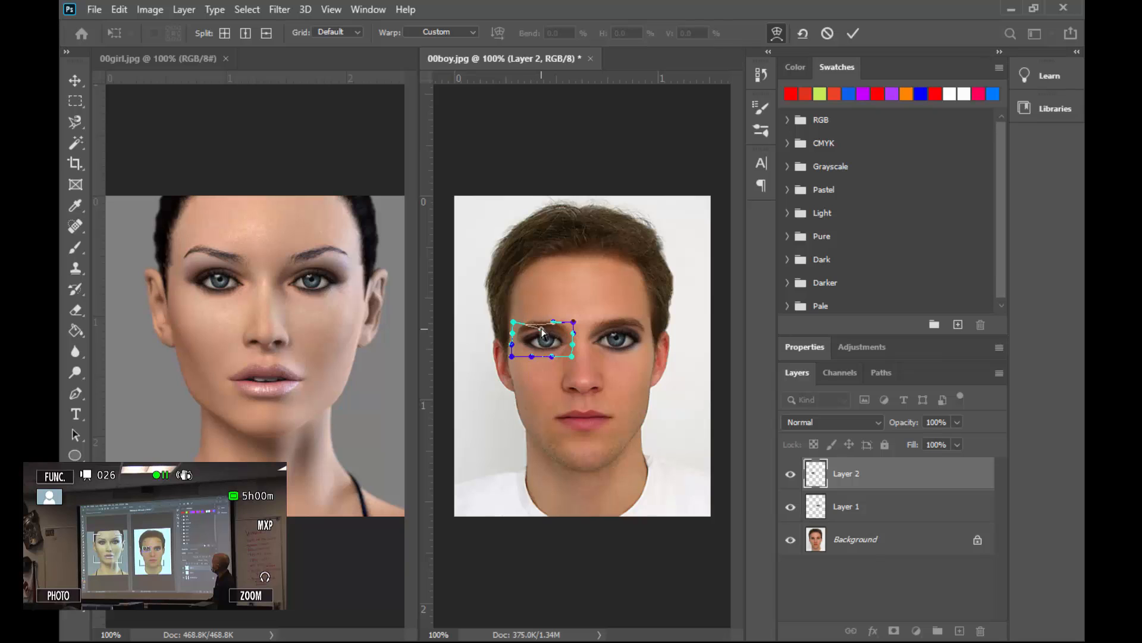
drag(540, 326, 550, 331)
key(Return)
Switch back to the Clone Stamp tool and sample the girl's lips as the clone source.
key(e)
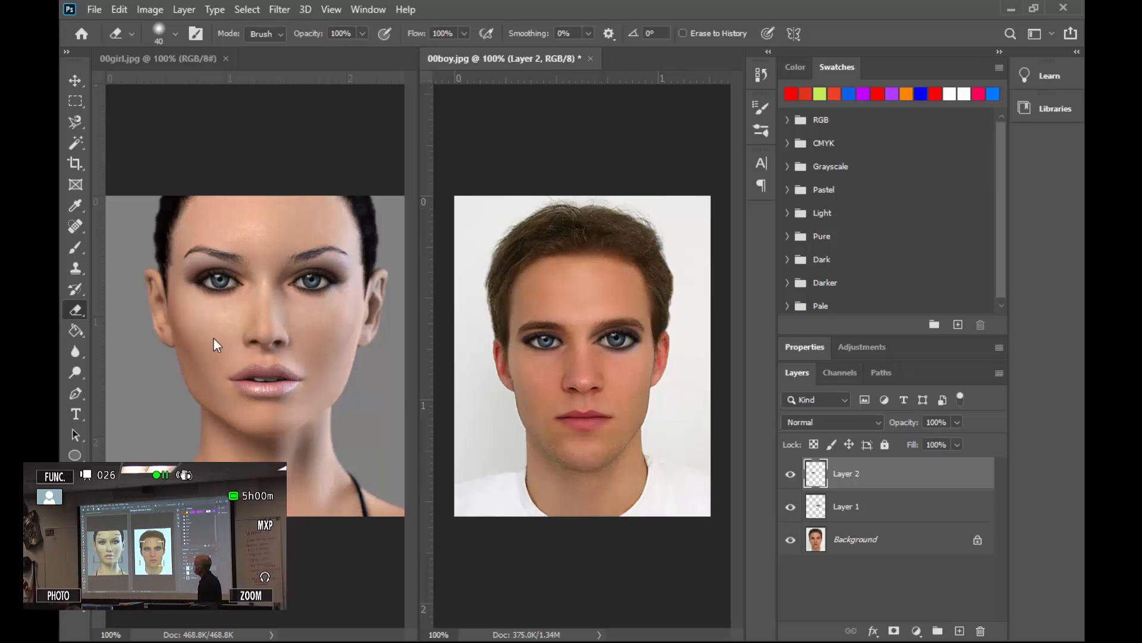
click(76, 269)
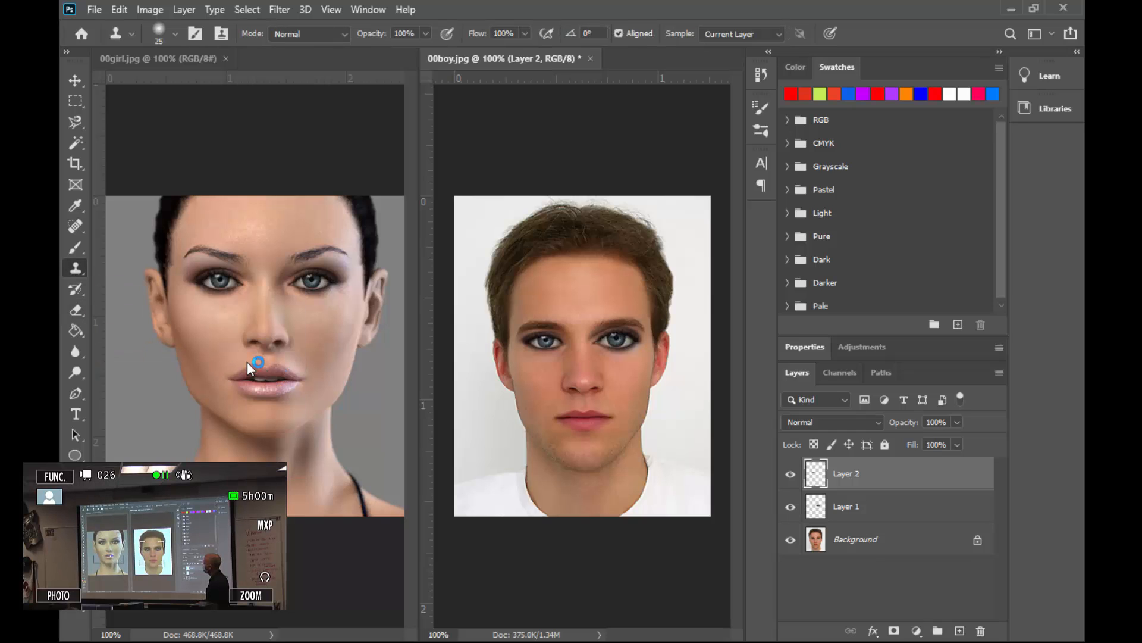
click(266, 381)
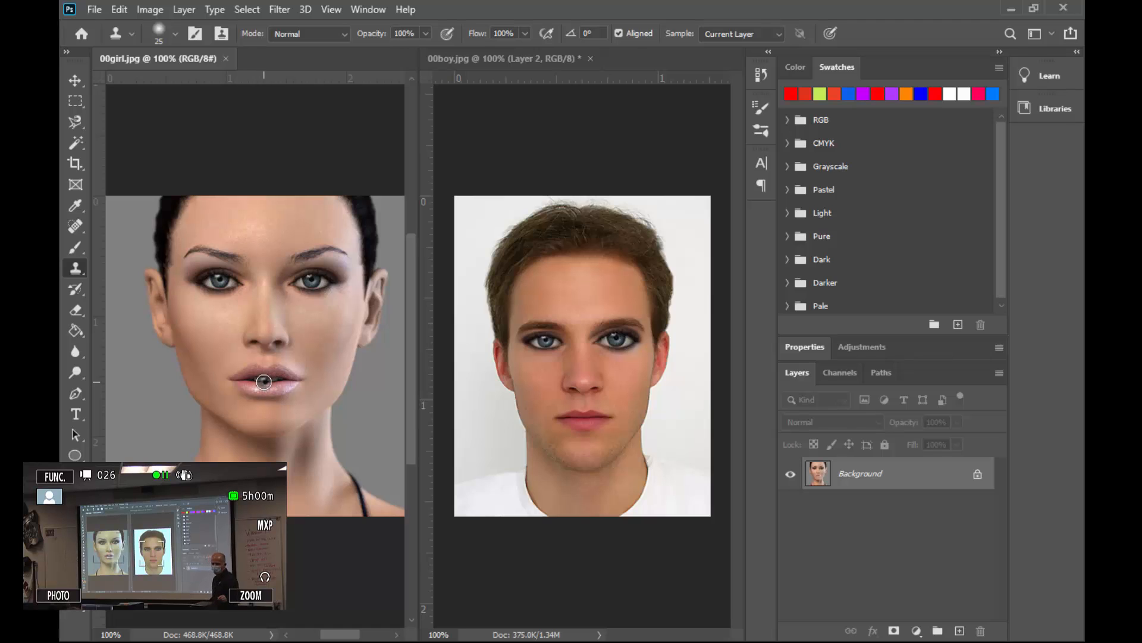
alt+click(264, 382)
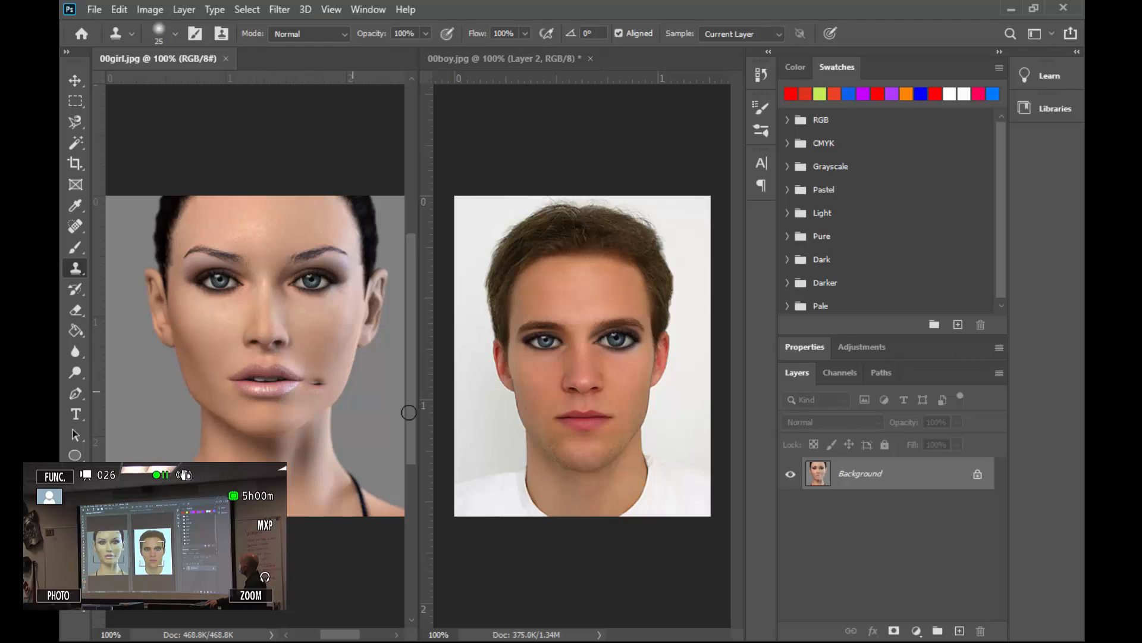
click(567, 422)
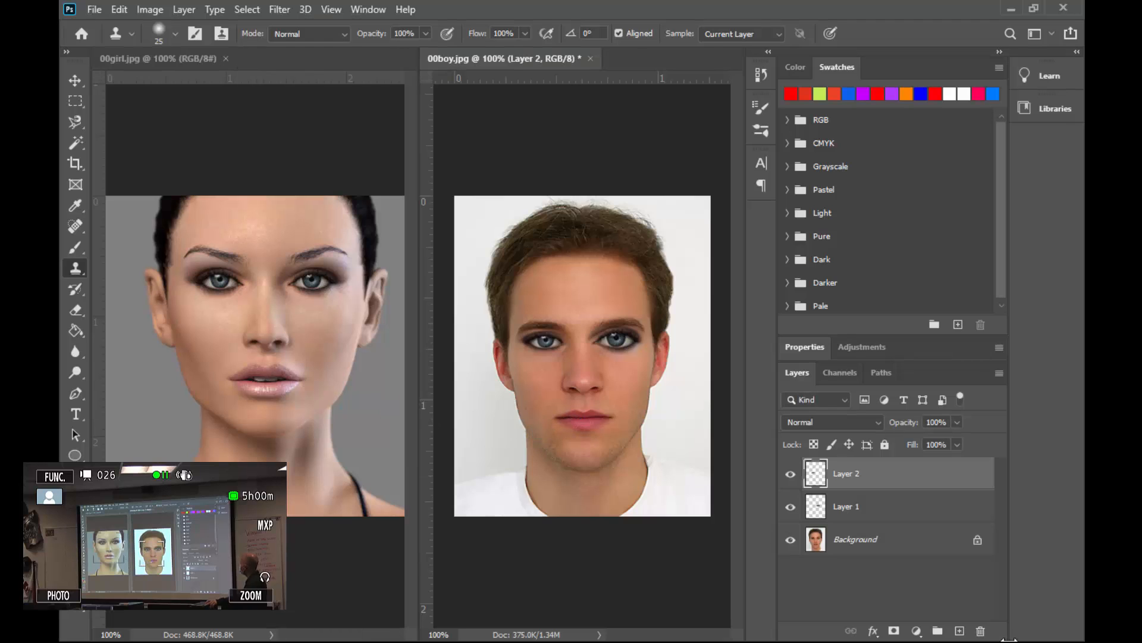
Add a new layer and clone the girl's lips over the boy's mouth, undoing a stray extra stroke.
click(959, 631)
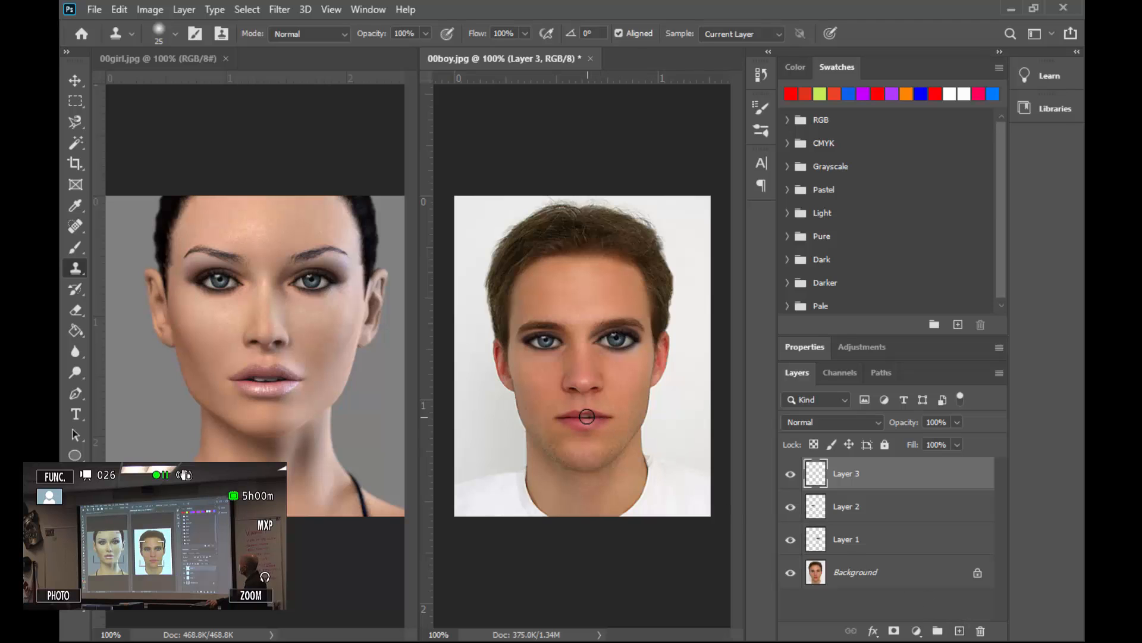
mouse_move(582, 419)
mouse_down()
mouse_move(560, 417)
mouse_move(606, 419)
mouse_move(550, 420)
mouse_up()
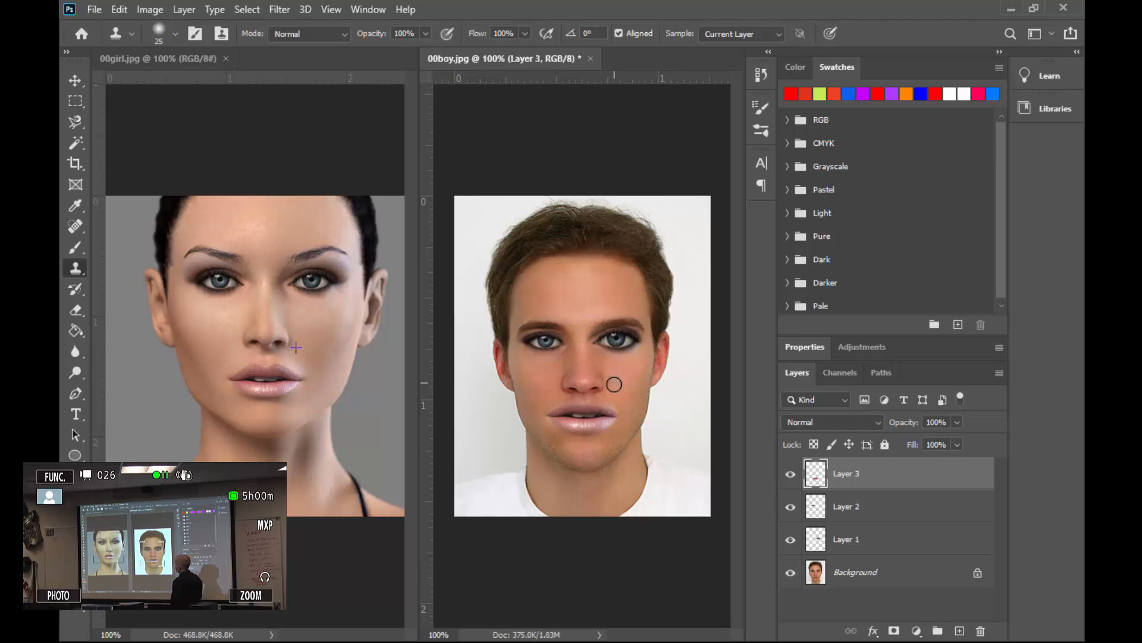
drag(620, 387, 619, 399)
mouse_move(621, 398)
mouse_down()
mouse_move(629, 355)
mouse_move(576, 327)
mouse_move(577, 311)
mouse_move(593, 314)
mouse_move(638, 383)
mouse_move(603, 453)
mouse_move(587, 356)
mouse_move(596, 276)
mouse_move(585, 429)
mouse_move(635, 396)
mouse_move(518, 322)
mouse_move(611, 293)
mouse_move(460, 358)
mouse_move(618, 435)
mouse_move(684, 406)
mouse_move(616, 329)
mouse_move(563, 388)
mouse_move(570, 331)
mouse_move(553, 351)
mouse_move(542, 310)
mouse_move(515, 365)
mouse_move(577, 439)
mouse_move(642, 407)
mouse_move(524, 391)
mouse_move(562, 458)
mouse_move(672, 461)
mouse_move(678, 363)
mouse_move(537, 293)
mouse_move(602, 352)
mouse_move(658, 460)
mouse_move(595, 372)
mouse_move(569, 431)
mouse_move(605, 455)
mouse_move(584, 359)
mouse_move(523, 348)
mouse_move(587, 338)
mouse_move(595, 311)
mouse_up()
key(ctrl+z)
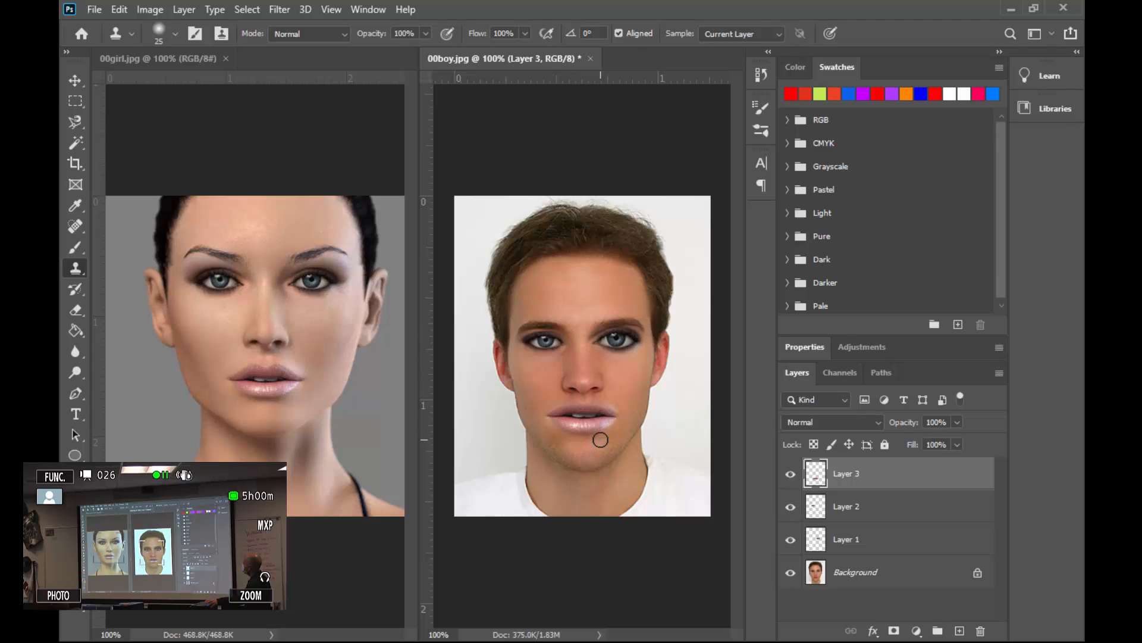
Enlarge the clone brush up to 600 to preview the overlay, then shrink it down to 15.
key(bracketright)
key(bracketright)
key(bracketright)
key(bracketright)
key(bracketright)
key(bracketright)
key(bracketright)
key(bracketright)
key(bracketright)
key(bracketright)
key(bracketright)
key(bracketright)
key(bracketright)
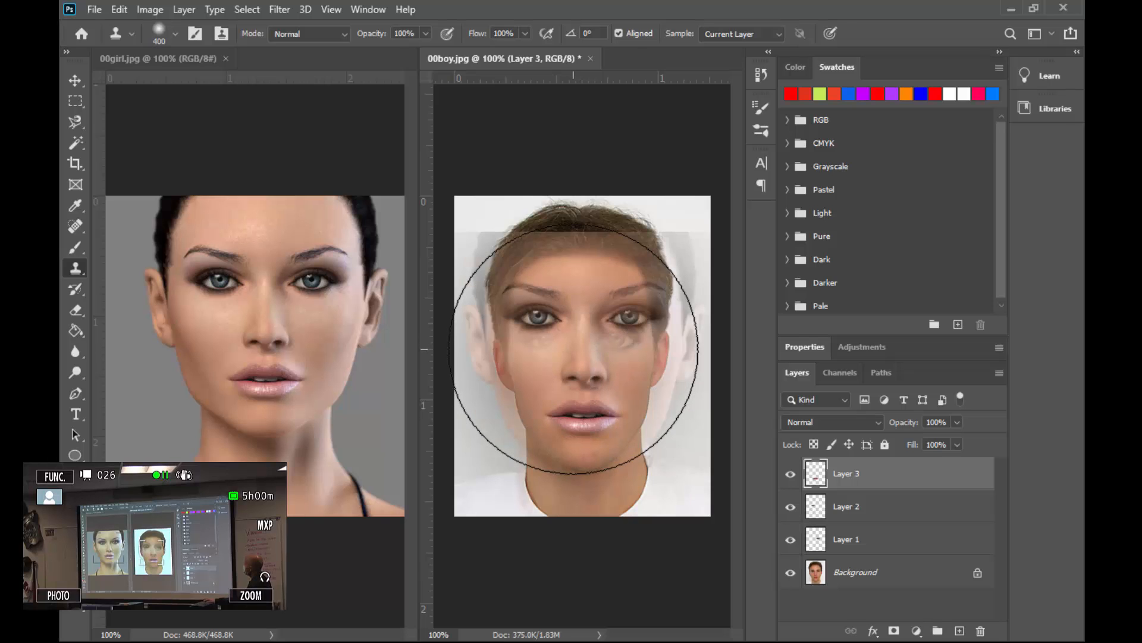
key(bracketright)
key(bracketright)
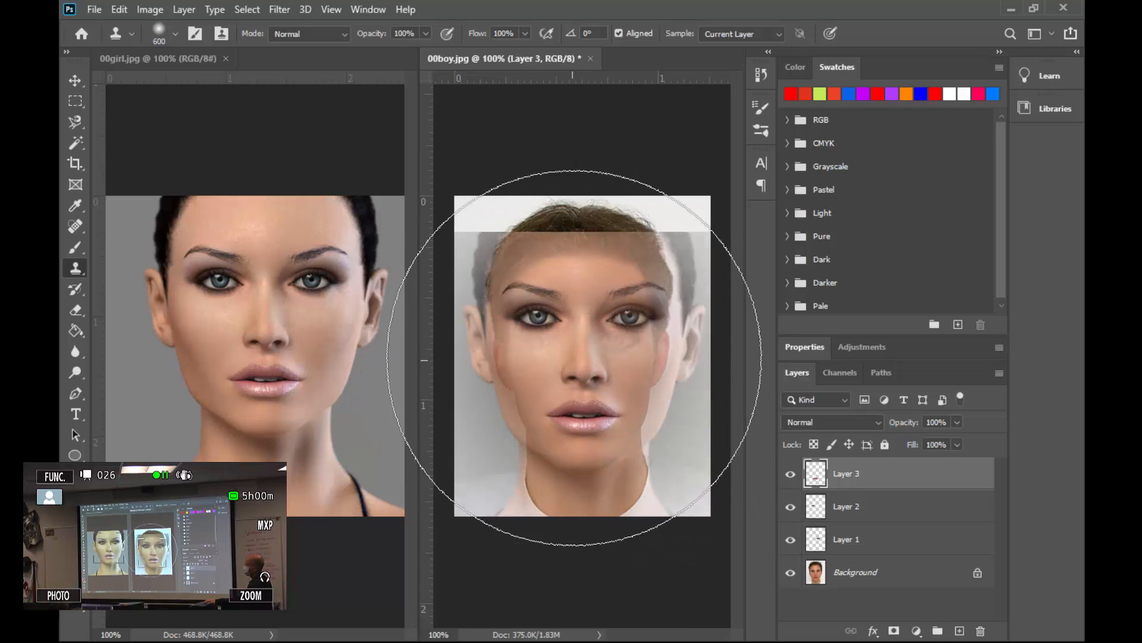
key(bracketleft)
key(bracketleft)
key(bracketleft)
key(bracketleft)
key(bracketleft)
key(bracketleft)
key(bracketleft)
key(bracketleft)
key(bracketleft)
key(bracketleft)
key(bracketleft)
key(bracketleft)
key(bracketleft)
key(bracketleft)
key(bracketleft)
key(bracketleft)
key(bracketleft)
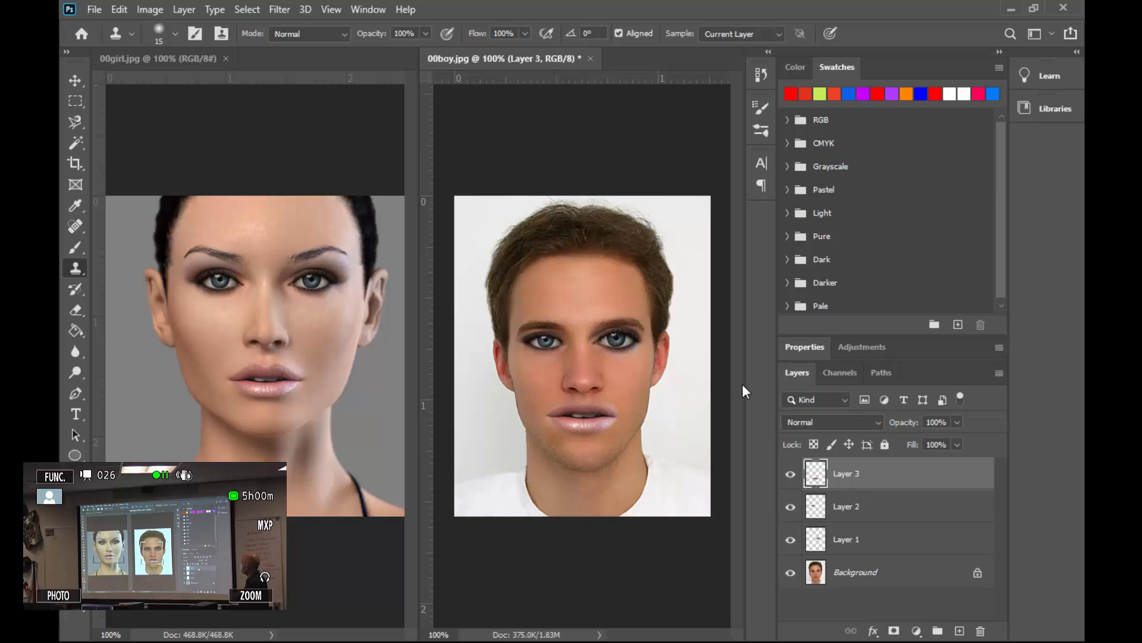
Apply Brightness/Contrast to the lips layer with brightness -20 and contrast 17.
click(135, 6)
mouse_move(219, 51)
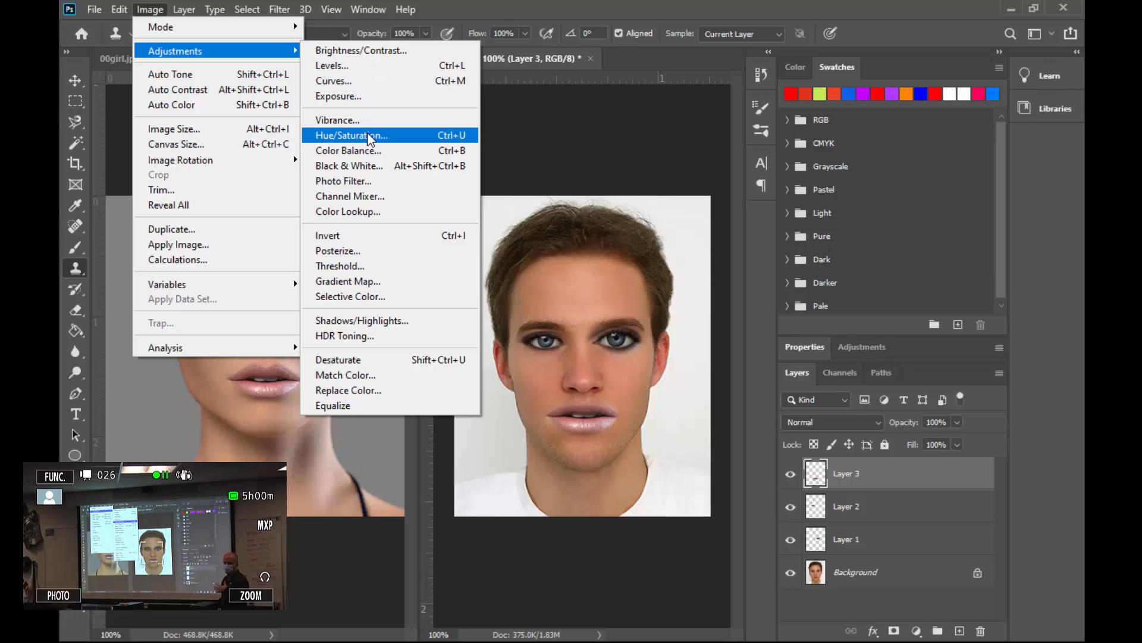
click(351, 50)
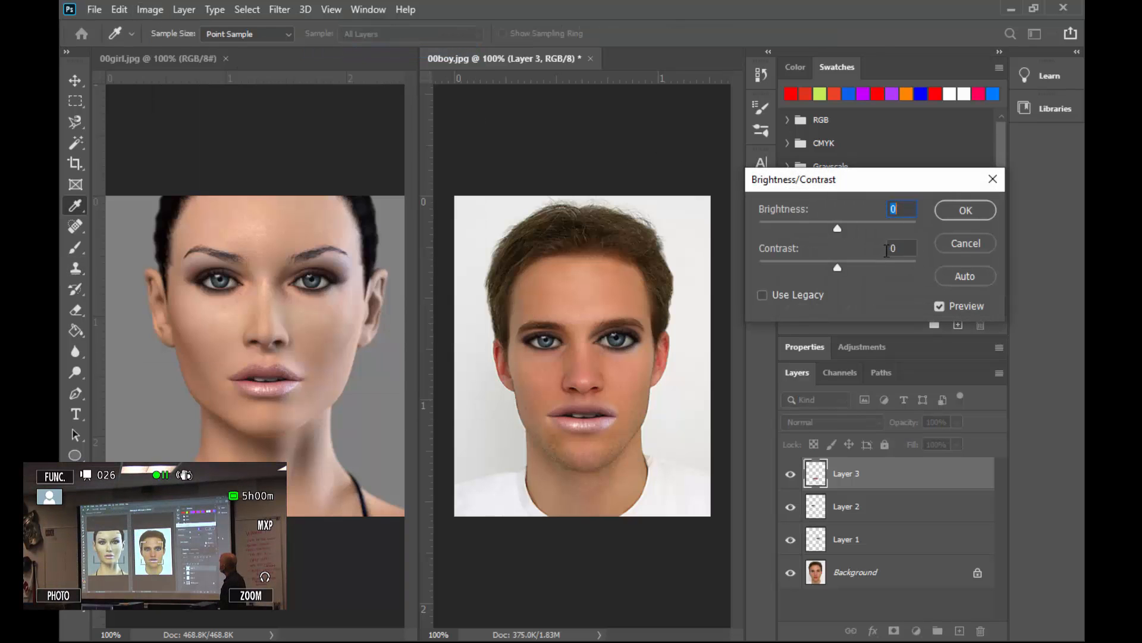
drag(844, 222, 827, 225)
drag(839, 268, 853, 268)
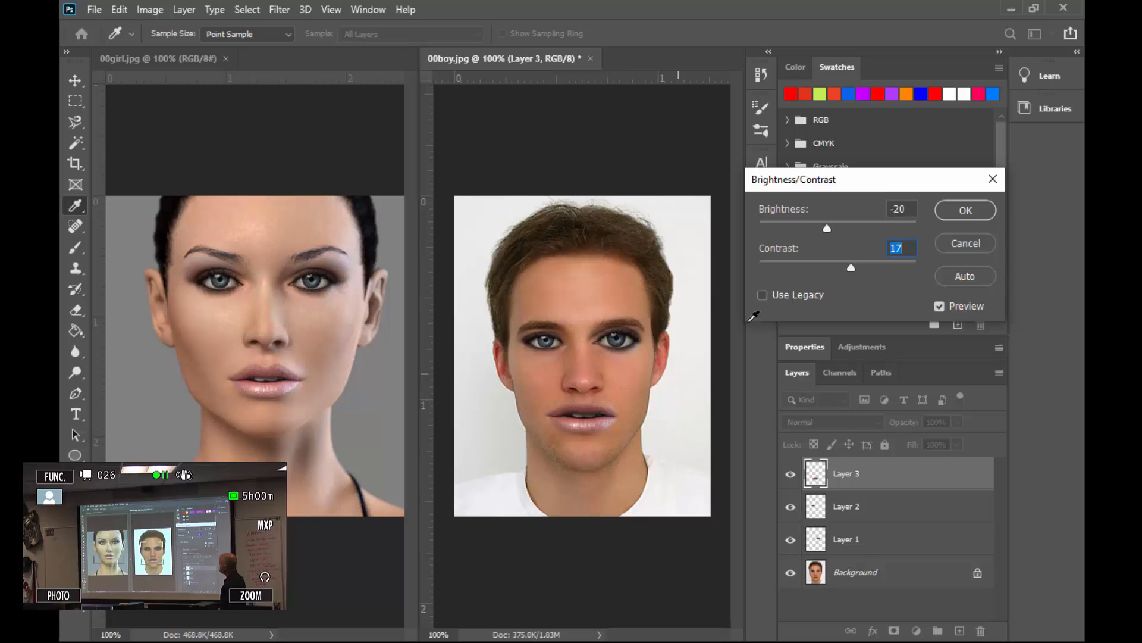
click(971, 213)
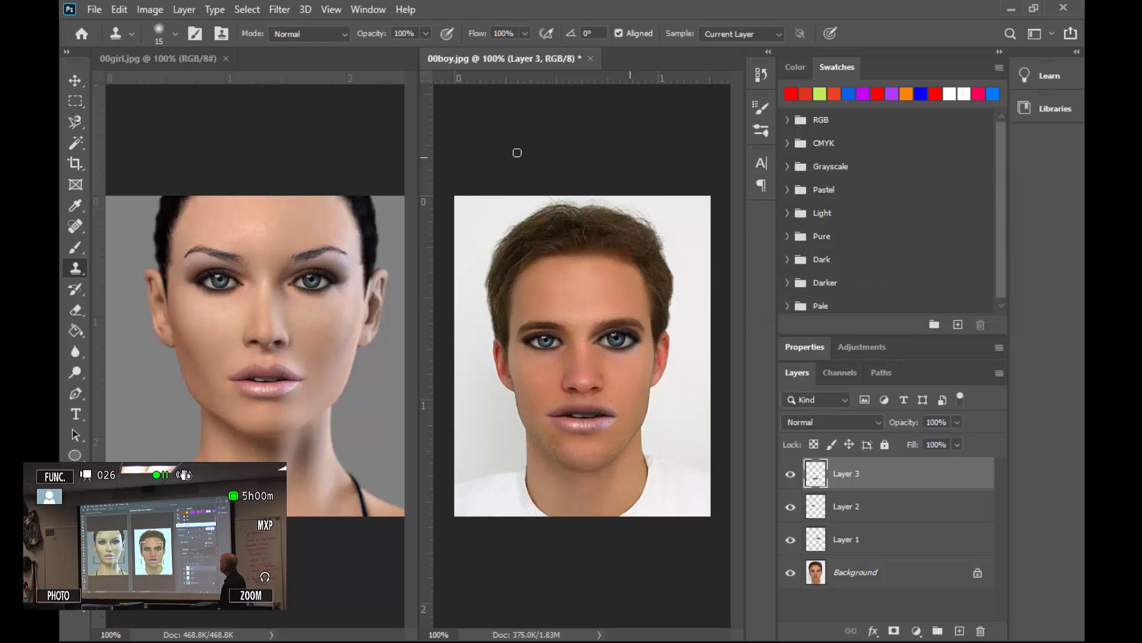
Adjust the lips layer with Hue/Saturation: hue -1, saturation +19, lightness +12.
click(149, 10)
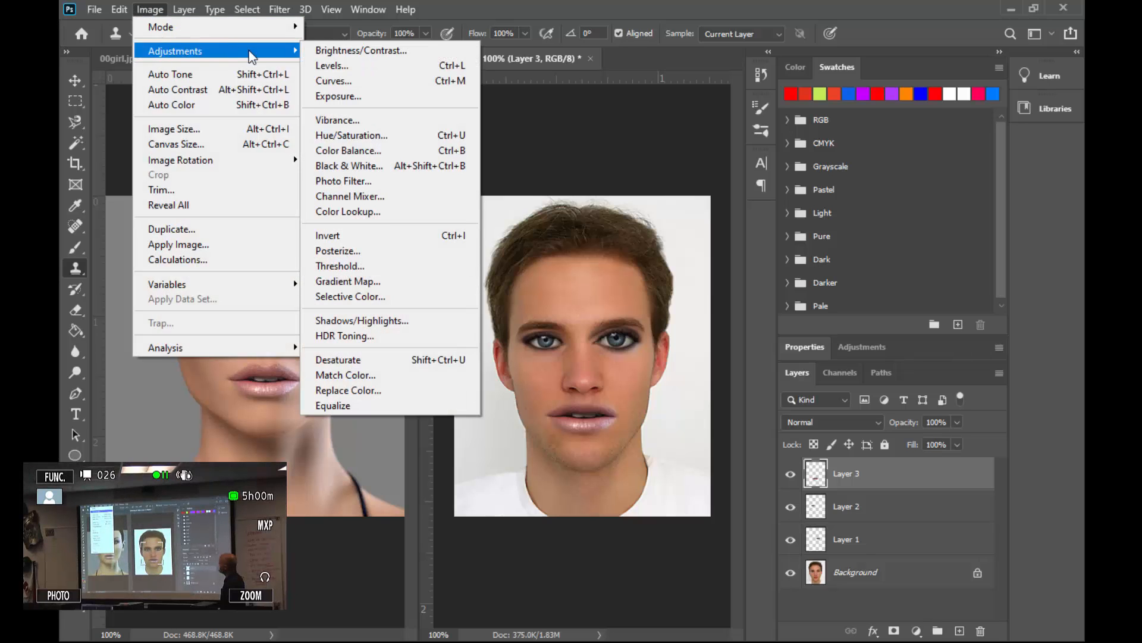
click(380, 135)
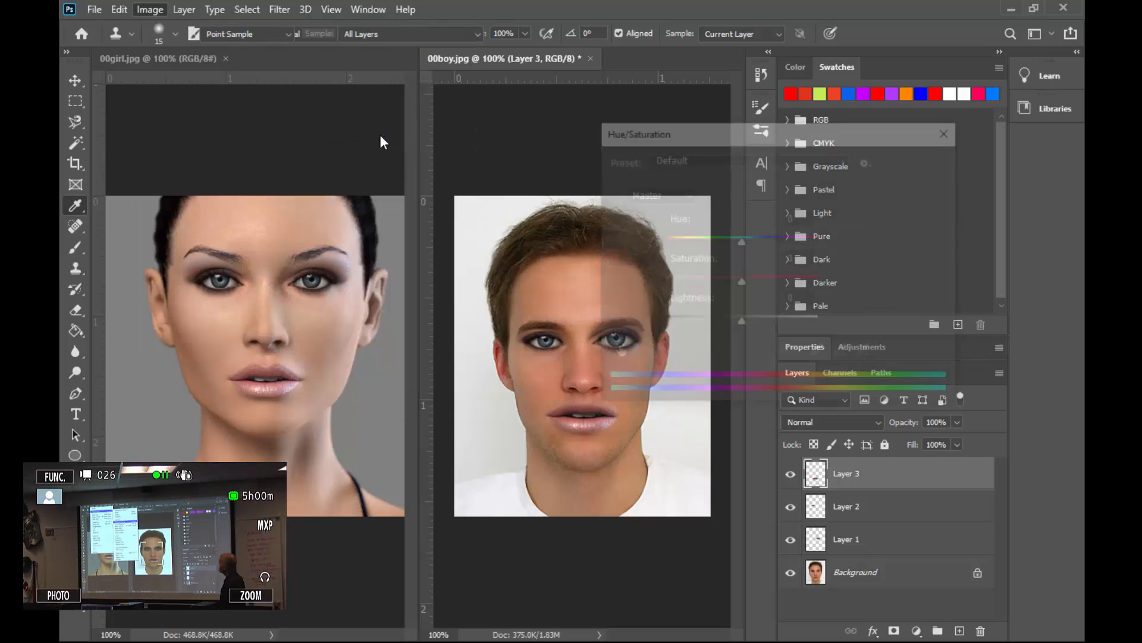
drag(771, 136, 837, 108)
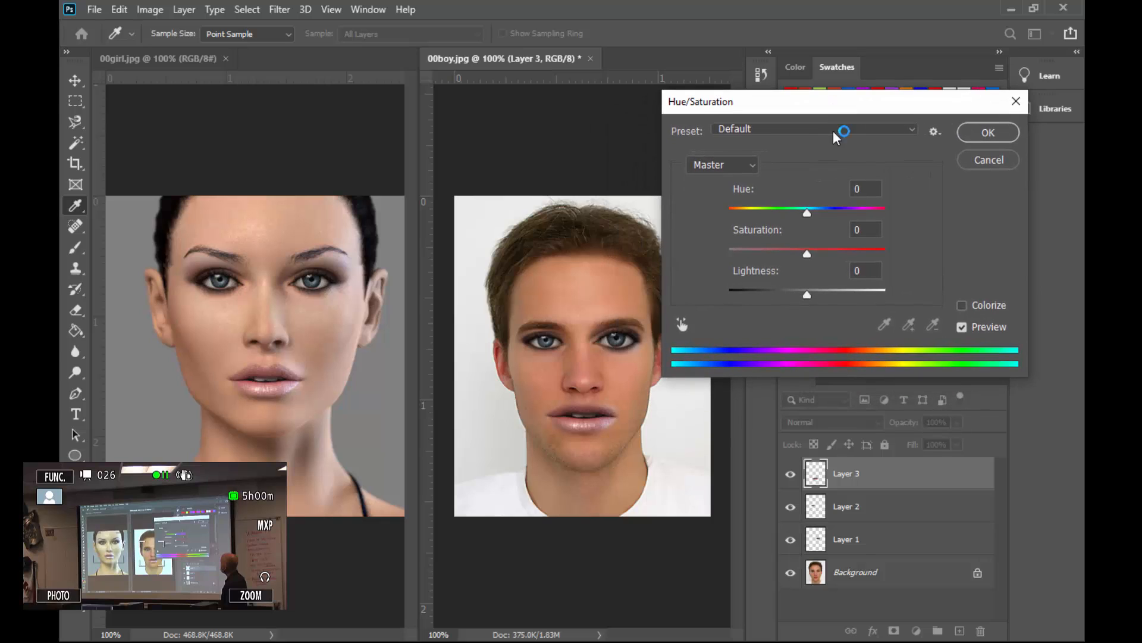
drag(808, 212, 838, 214)
drag(807, 254, 761, 212)
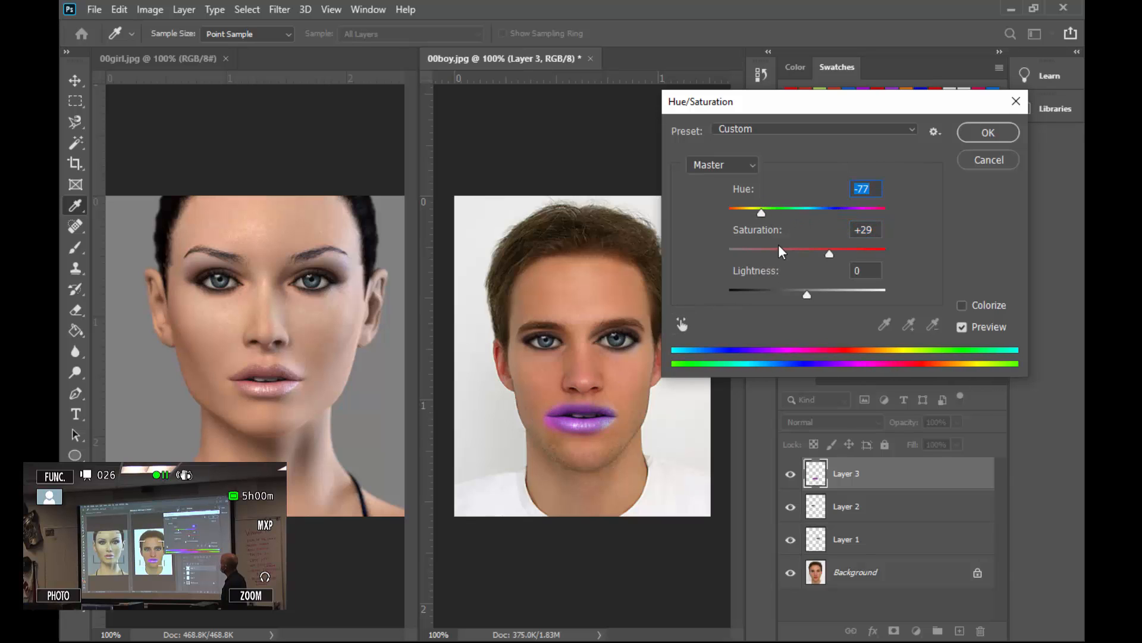
drag(760, 214, 808, 212)
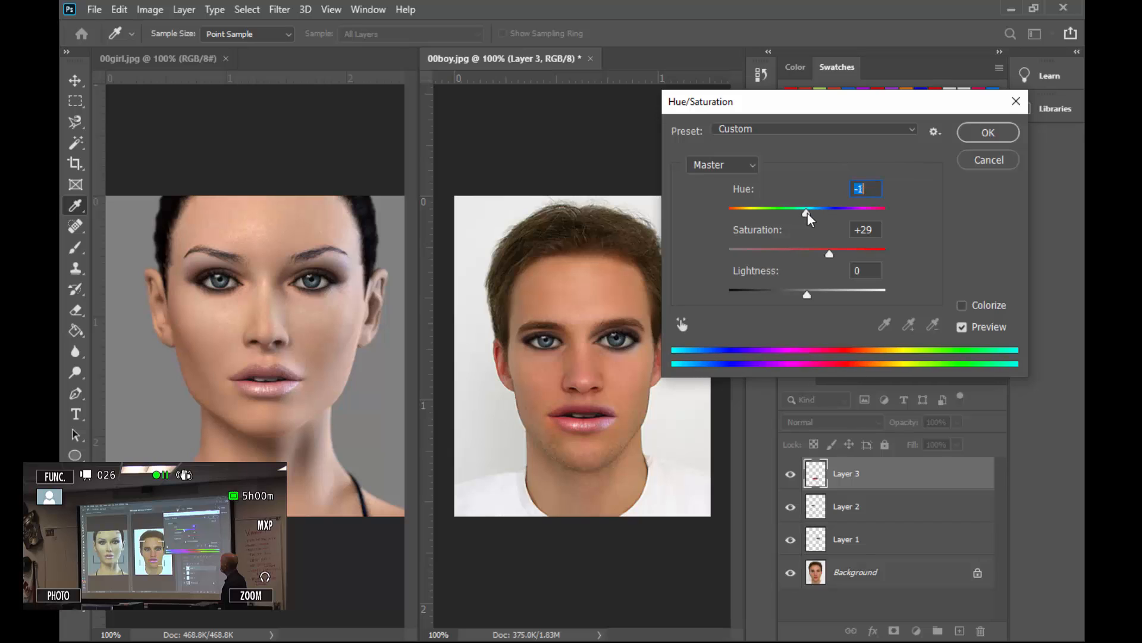
drag(809, 290, 817, 292)
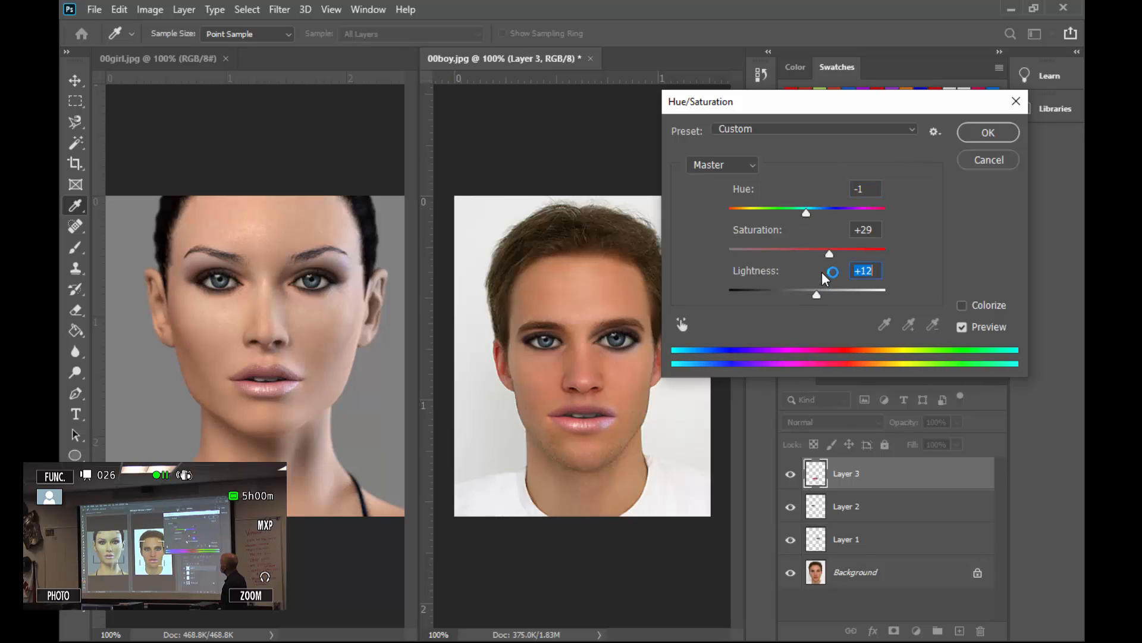
mouse_move(827, 252)
mouse_down()
mouse_move(811, 252)
mouse_move(823, 257)
mouse_up()
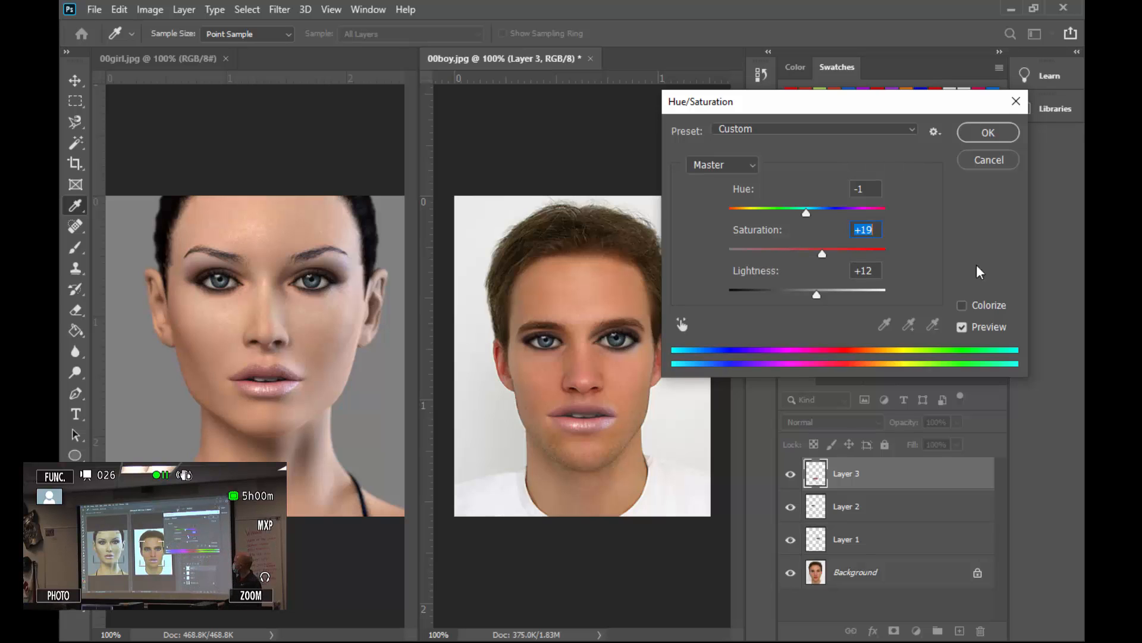
click(985, 132)
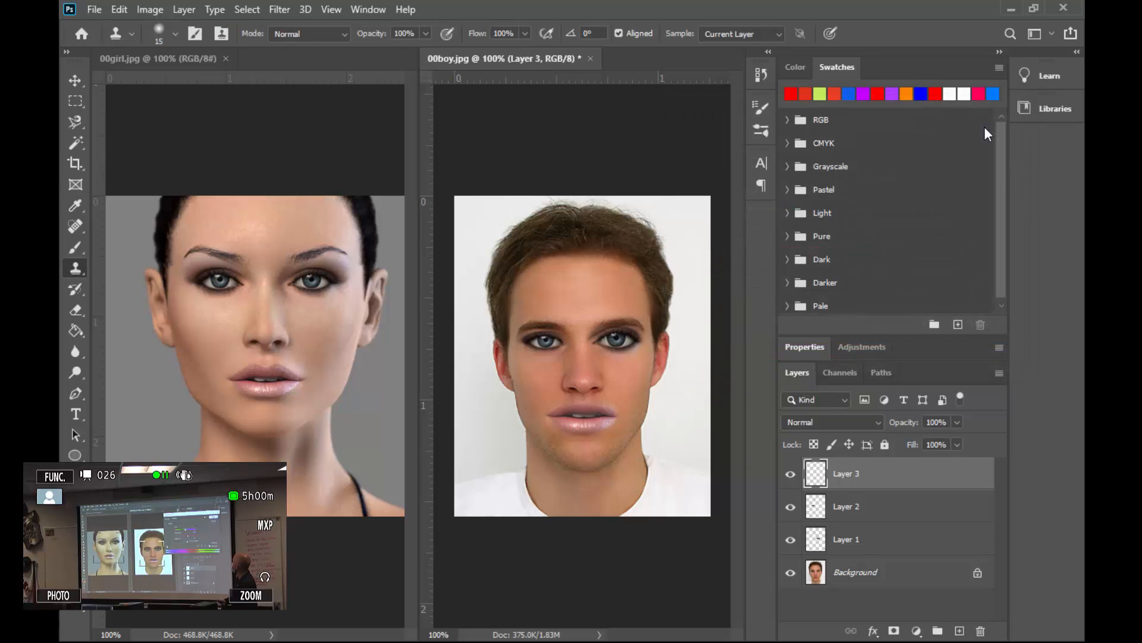